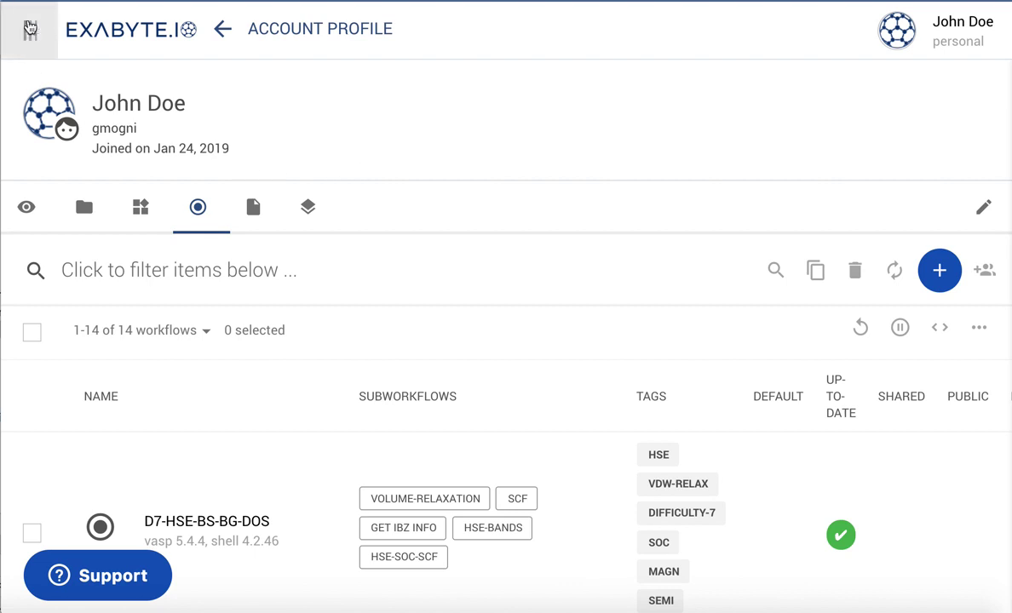
Step: Create a new job and assign it the first copper mp-30 material (Cu, FCC, lattice 2.5606)
{"action": "left_click", "coordinate": [29, 28]}
{"action": "left_click", "coordinate": [57, 78]}
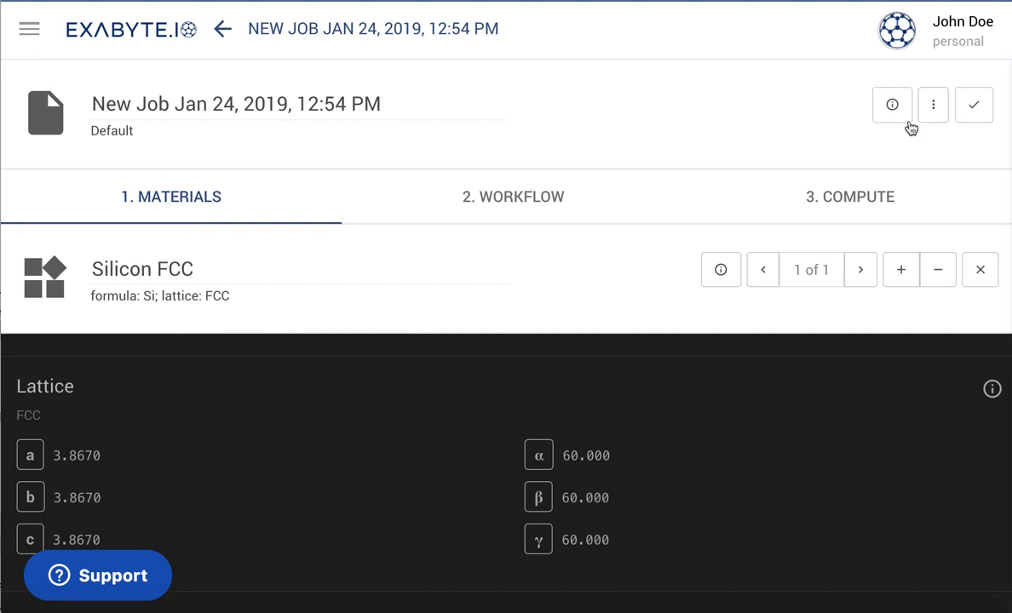
{"action": "left_click", "coordinate": [932, 104]}
{"action": "left_click", "coordinate": [877, 180]}
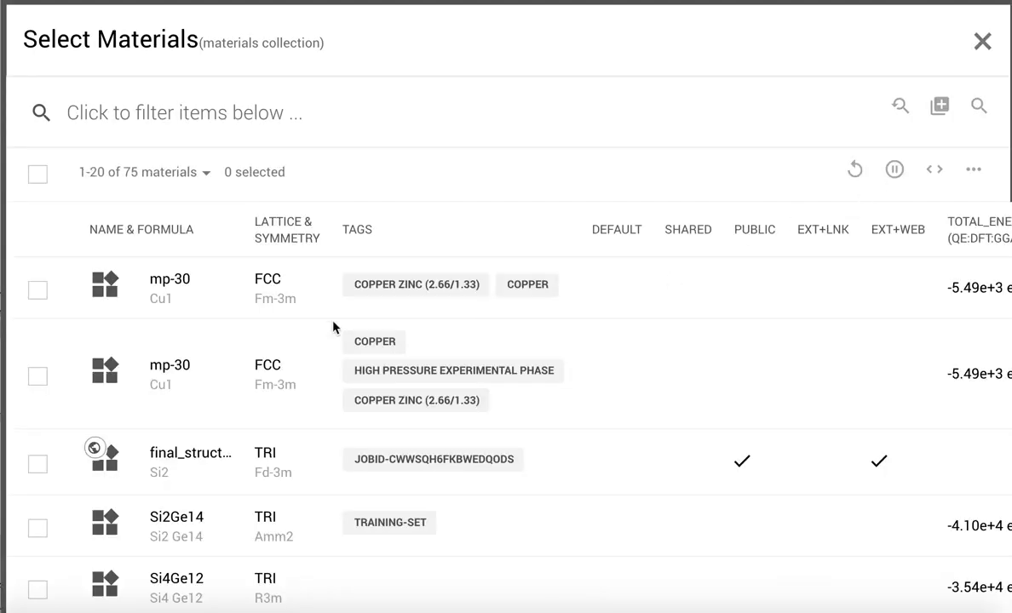
{"action": "left_click", "coordinate": [38, 289]}
{"action": "left_click", "coordinate": [940, 107]}
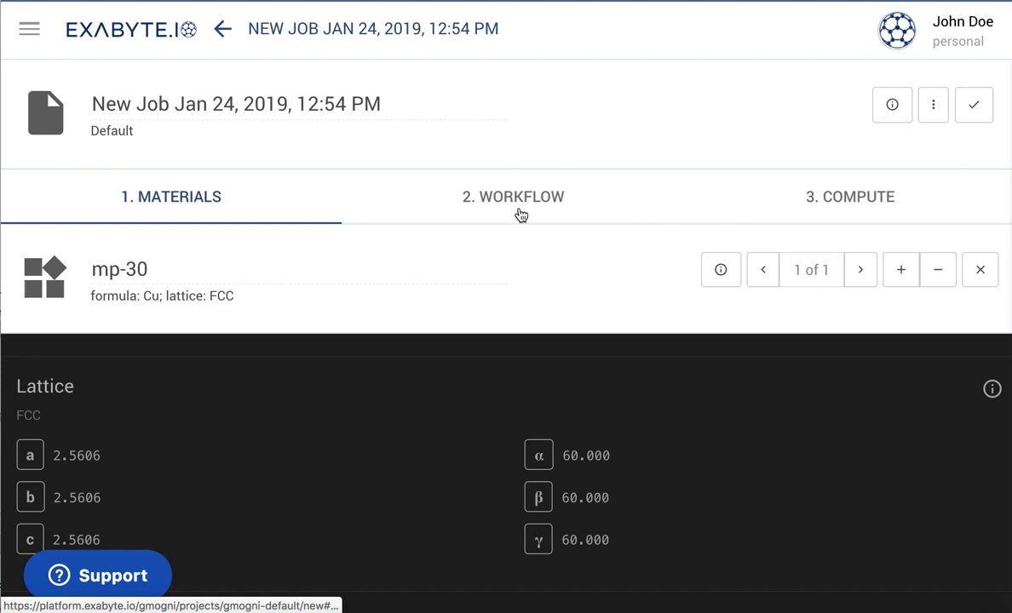
Step: Replace the job's Phonon workflow with Band Structure + Density of States (ver. 6.0, espresso)
{"action": "left_click", "coordinate": [521, 204]}
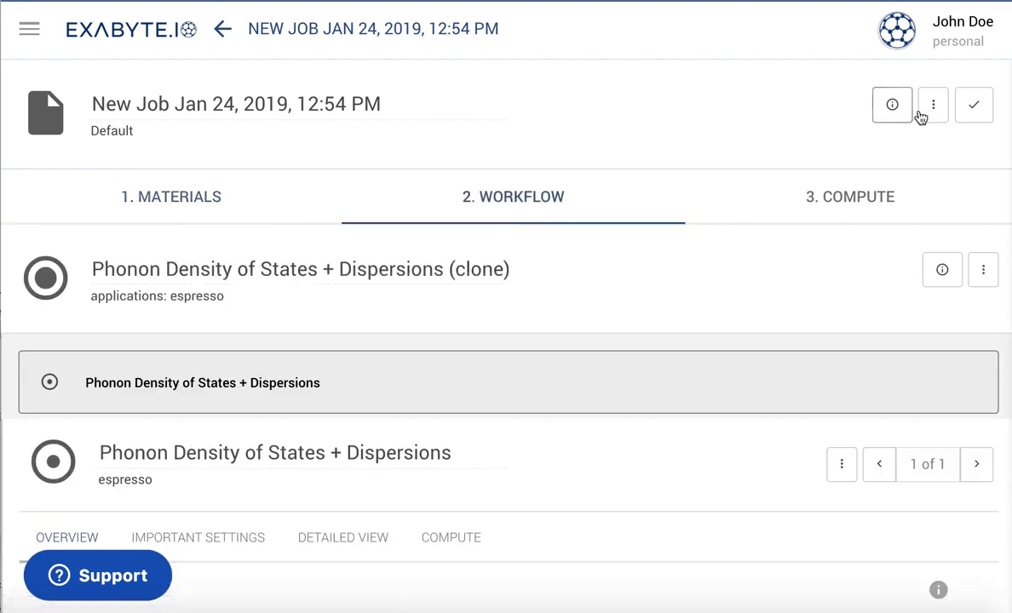
{"action": "left_click", "coordinate": [929, 111]}
{"action": "left_click", "coordinate": [879, 225]}
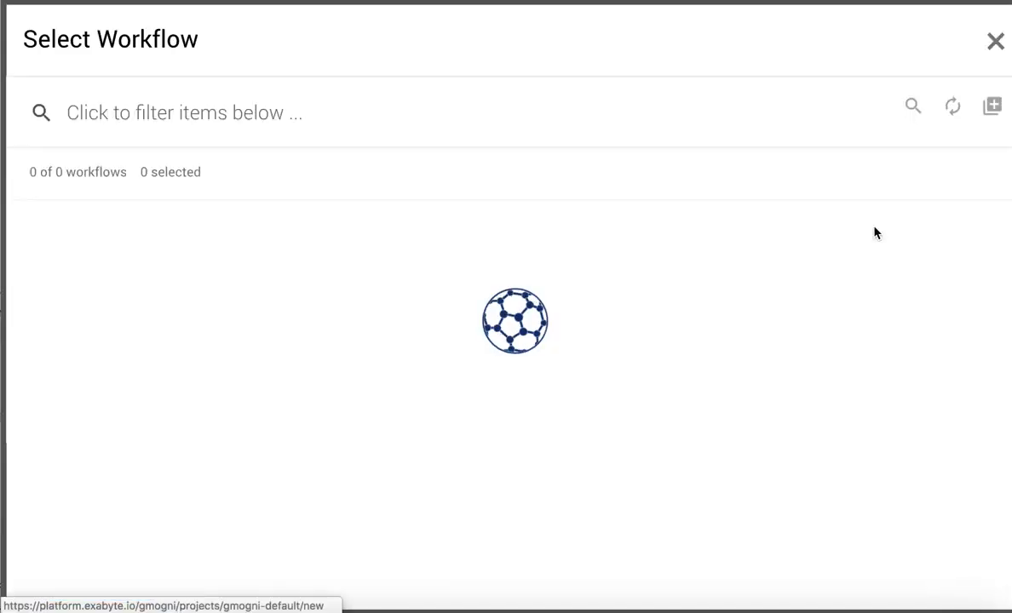
{"action": "scroll", "coordinate": [276, 341], "scroll_direction": "down", "scroll_amount": 1}
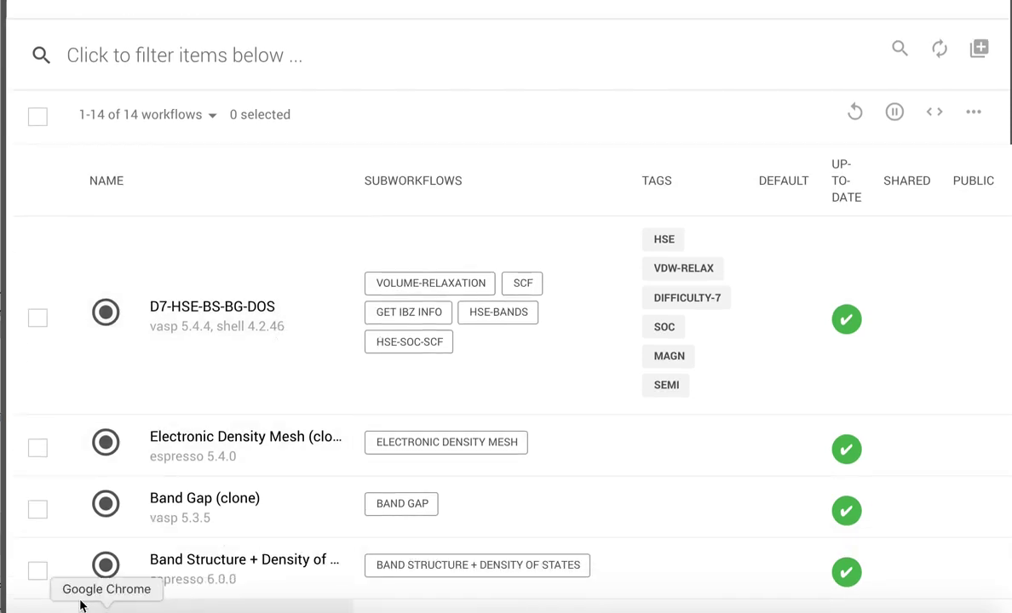
{"action": "left_click", "coordinate": [37, 570]}
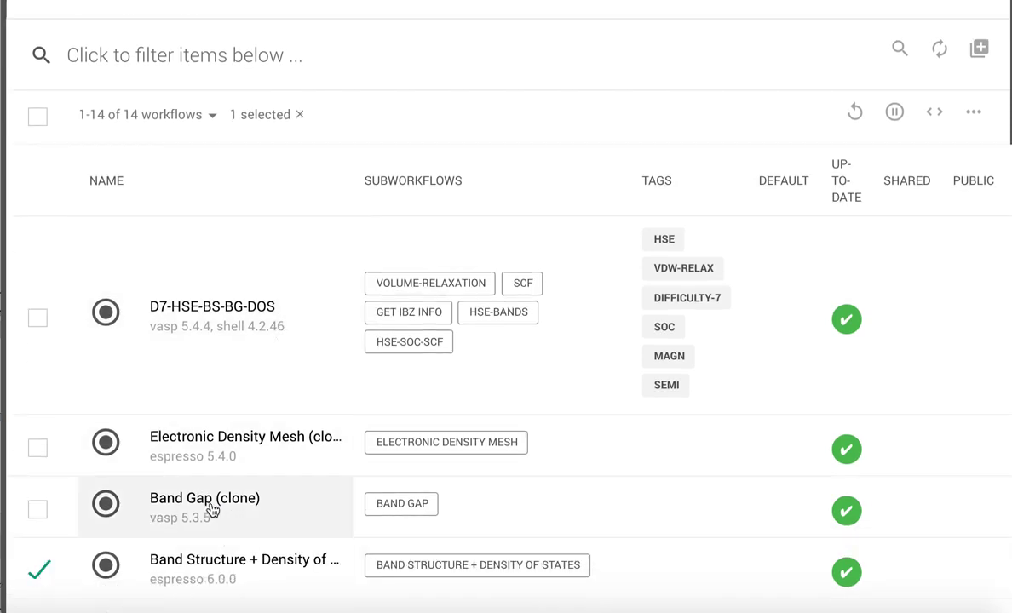
{"action": "left_click", "coordinate": [978, 47]}
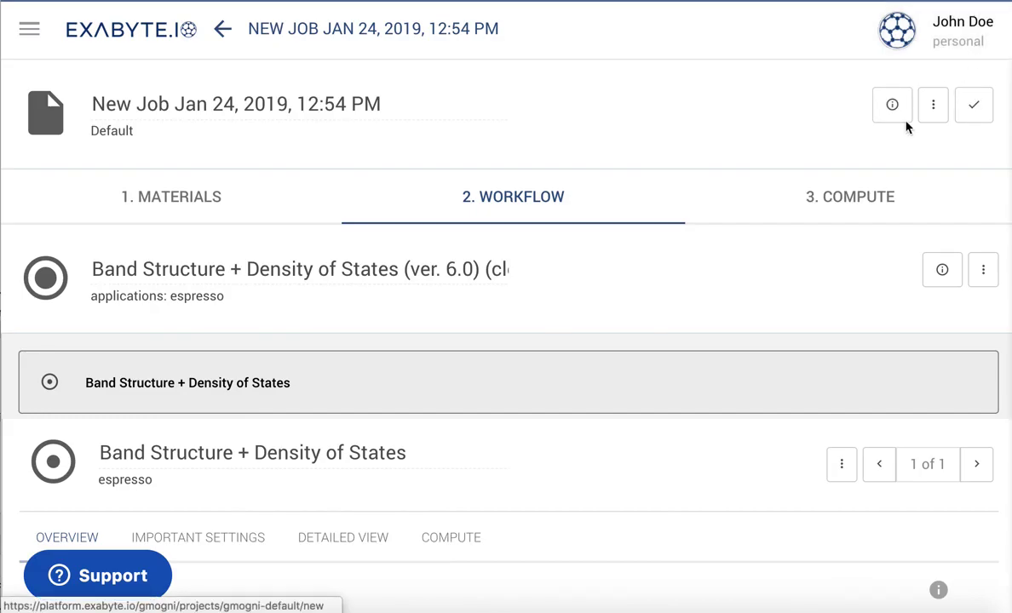
Step: Set the job's compute cores to 4
{"action": "left_click", "coordinate": [838, 190]}
{"action": "scroll", "coordinate": [672, 323], "scroll_direction": "down", "scroll_amount": 3}
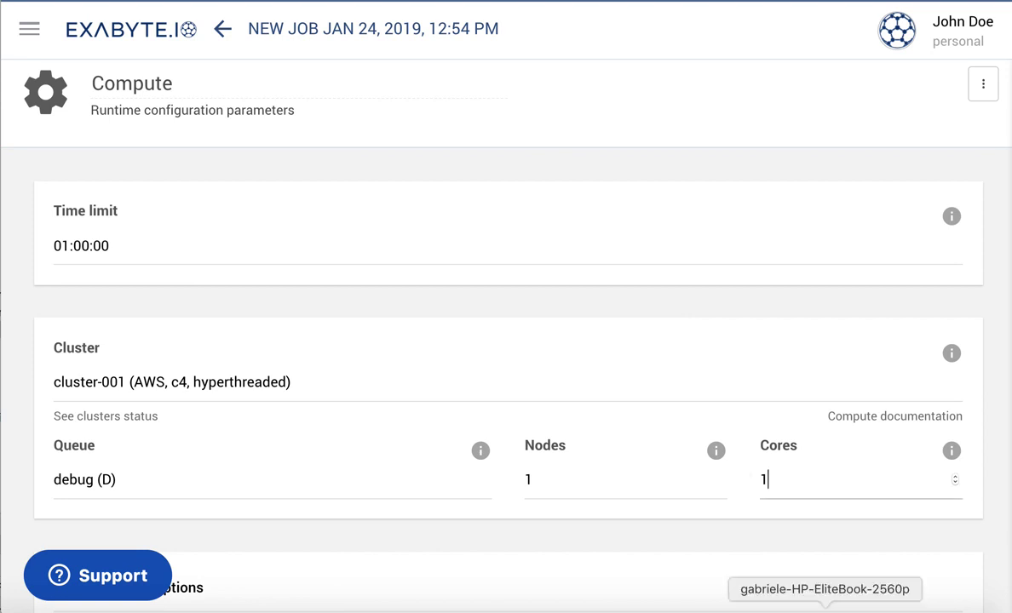
{"action": "key", "text": "BackSpace"}
{"action": "type", "text": "4"}
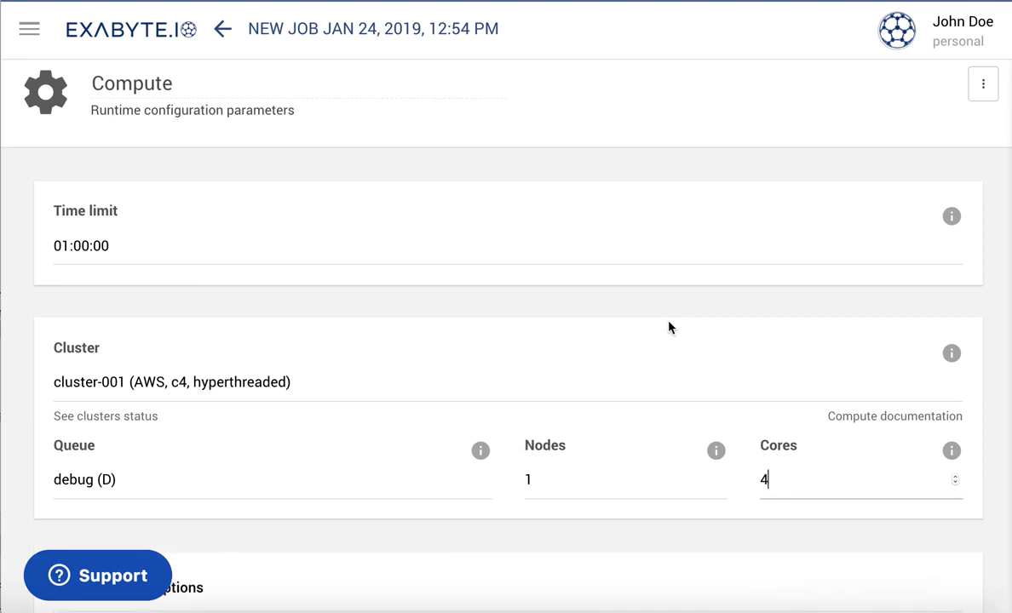
{"action": "scroll", "coordinate": [668, 327], "scroll_direction": "up", "scroll_amount": 3}
Step: Rename the job to 'Copper Fermi Surface Calculation' and save it
{"action": "triple_click", "coordinate": [229, 104]}
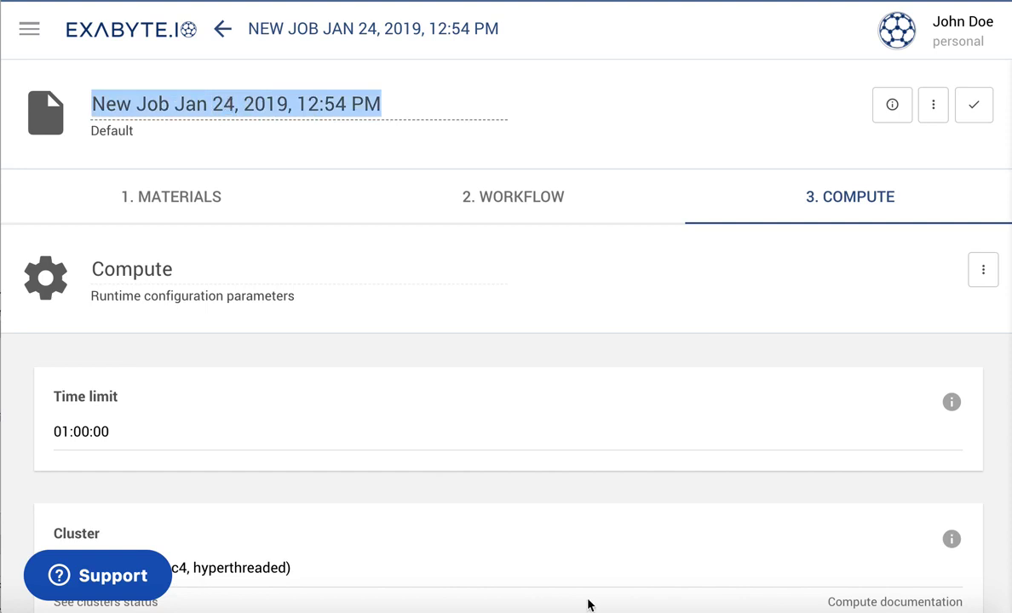
{"action": "type", "text": "Copper "}
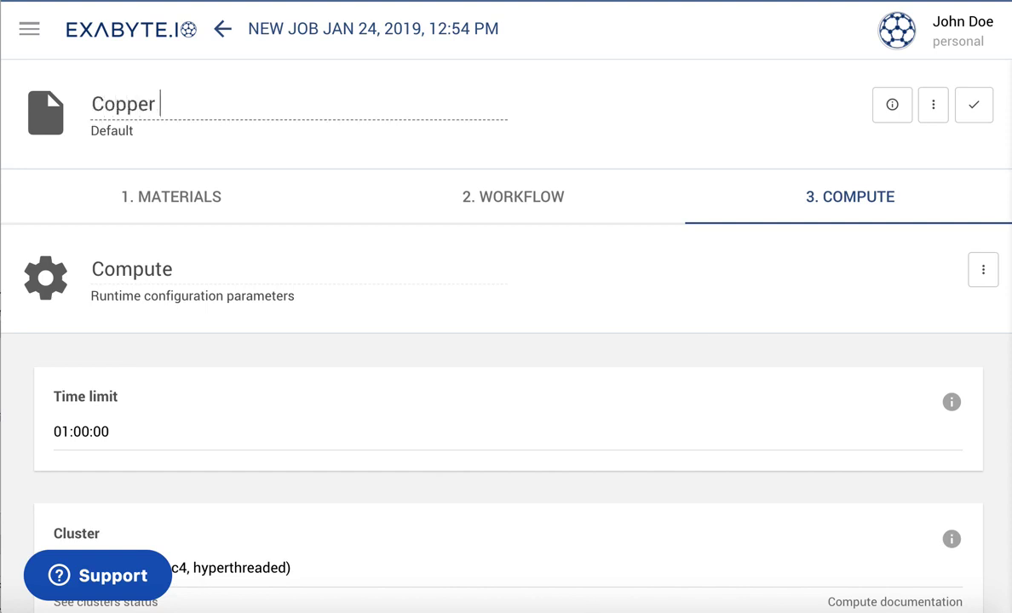
{"action": "type", "text": "Fermi Su"}
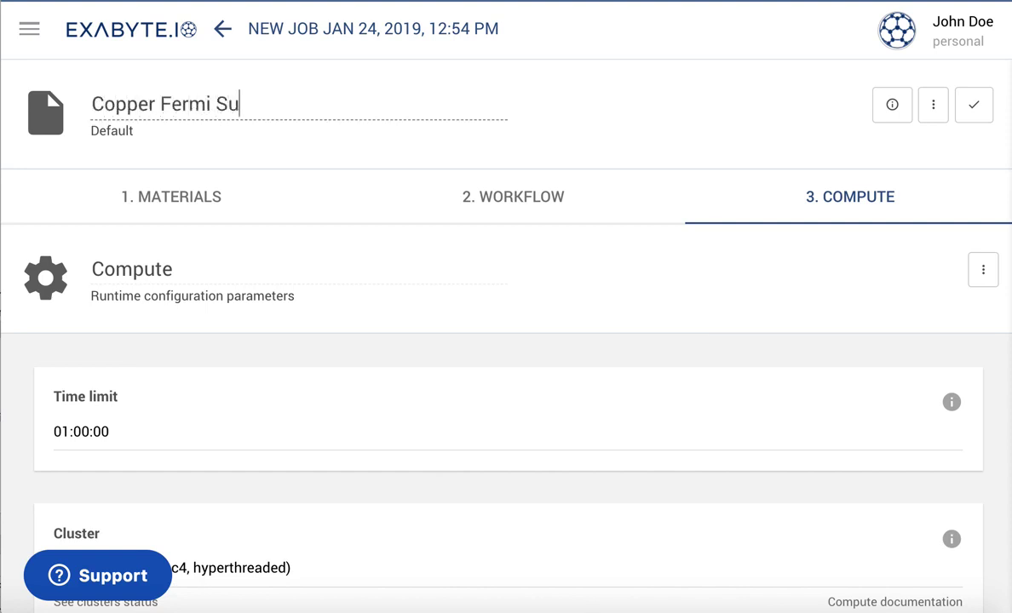
{"action": "type", "text": "rface Ca"}
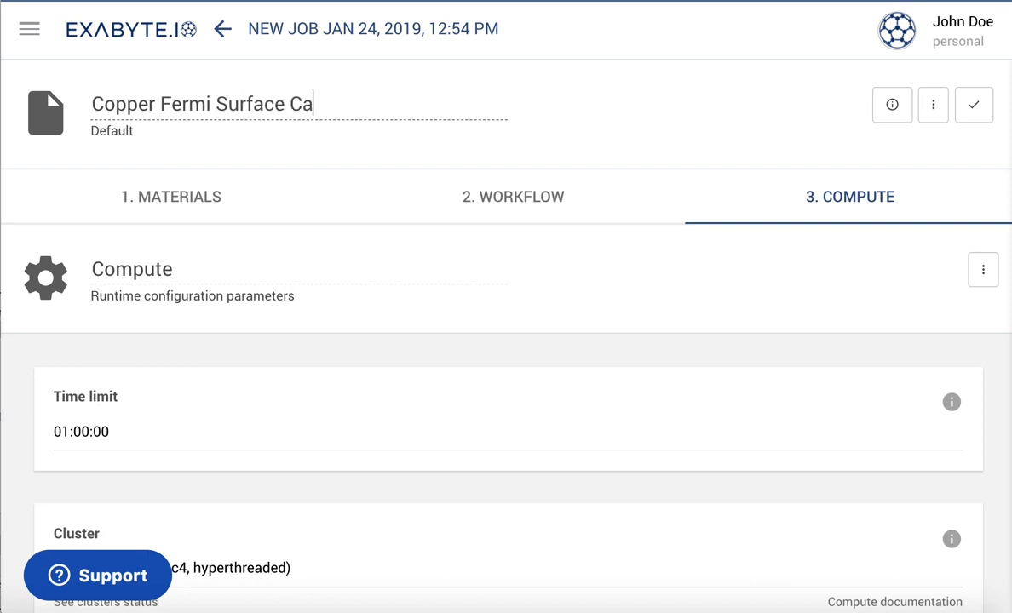
{"action": "type", "text": "lculation"}
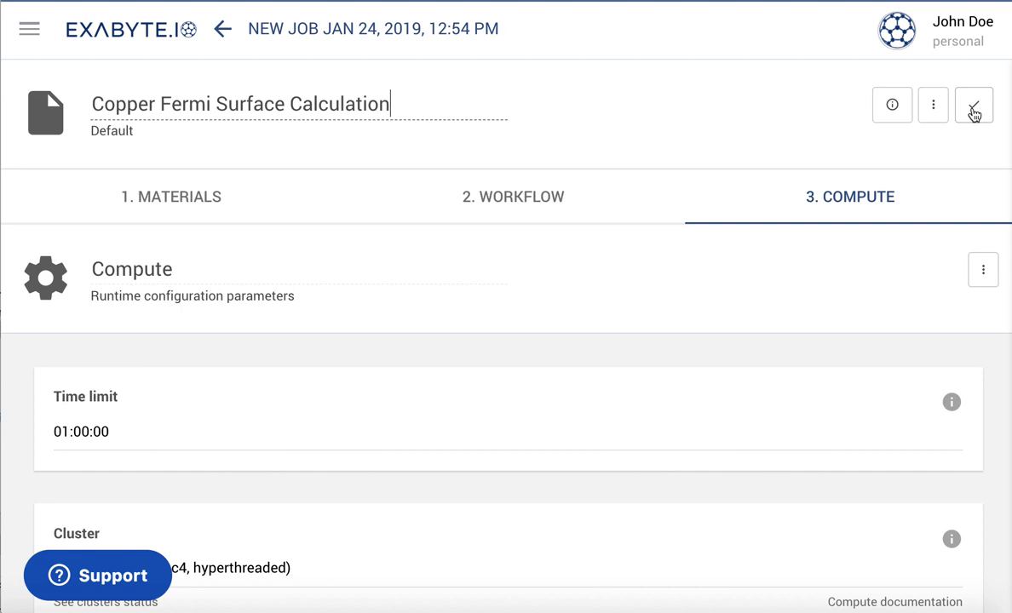
{"action": "left_click", "coordinate": [974, 111]}
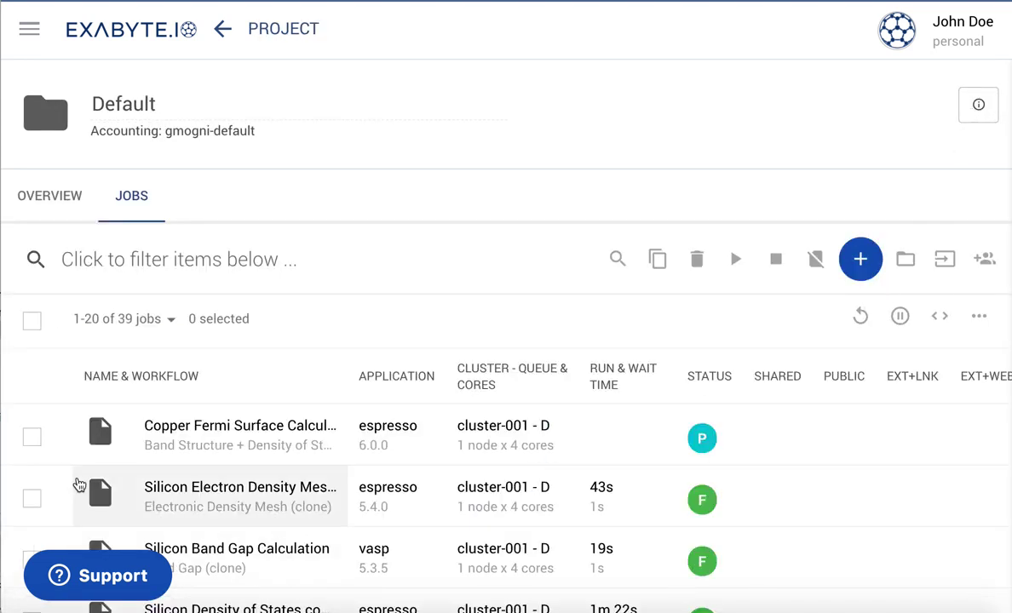
Step: Select the Copper Fermi Surface Calculation job and run it until it finishes
{"action": "left_click", "coordinate": [32, 436]}
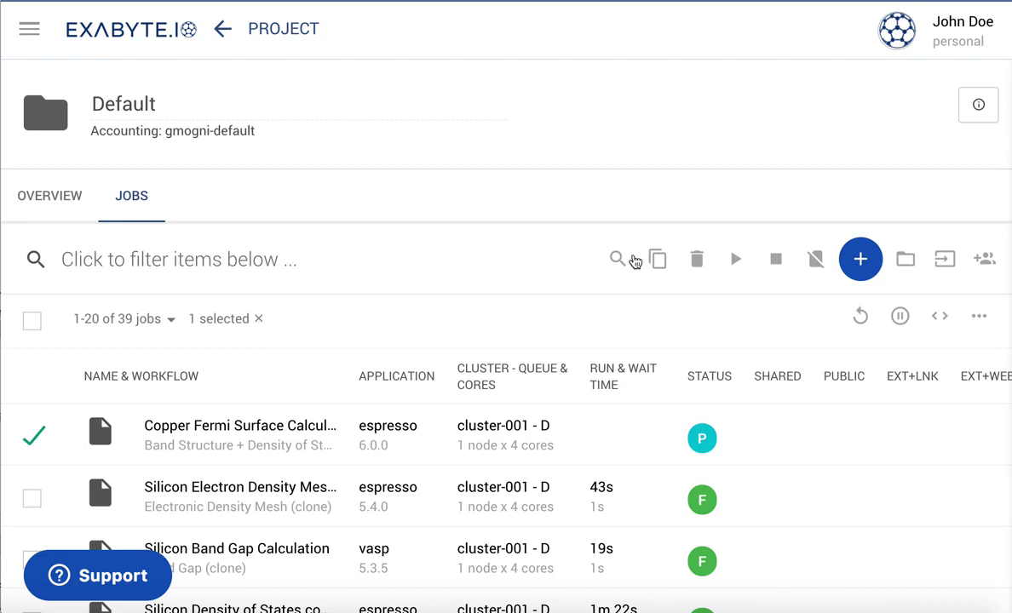
{"action": "left_click", "coordinate": [731, 271]}
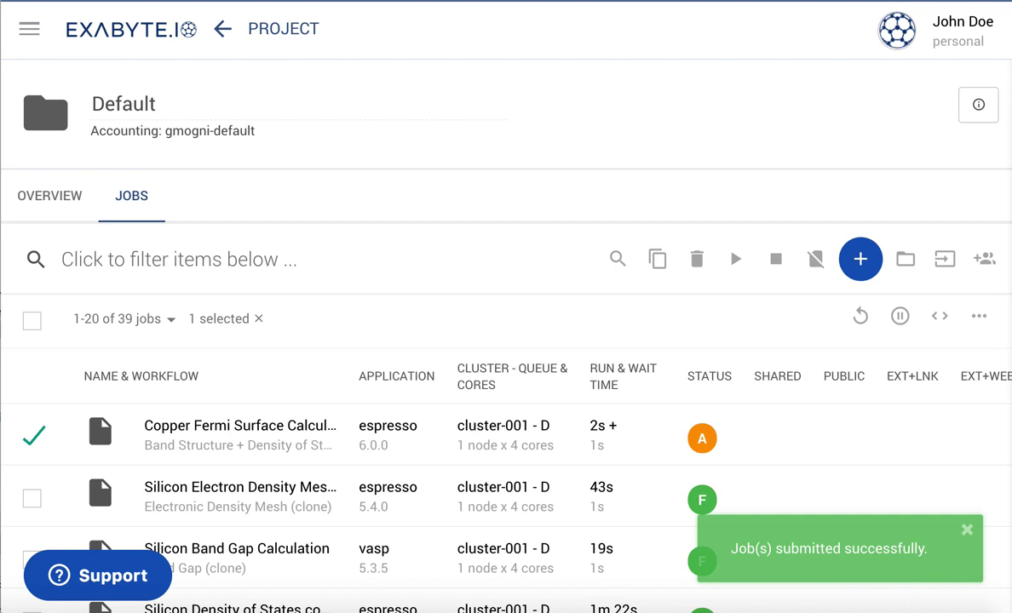
{"action": "left_click", "coordinate": [925, 43]}
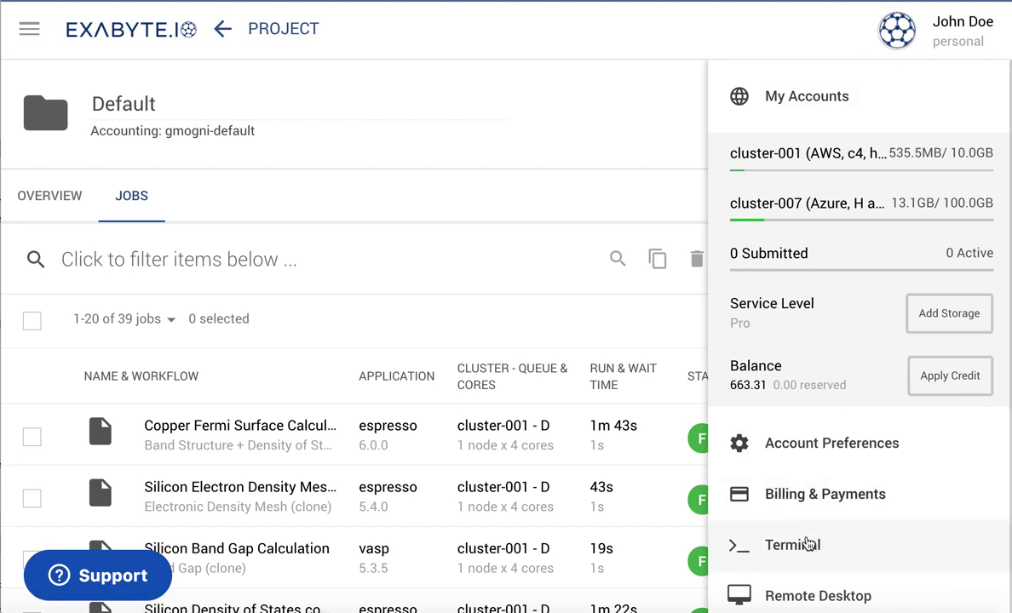
Step: Open the web terminal and build a cd path to cluster-001/data/<project> using Tab completion
{"action": "left_click", "coordinate": [806, 544]}
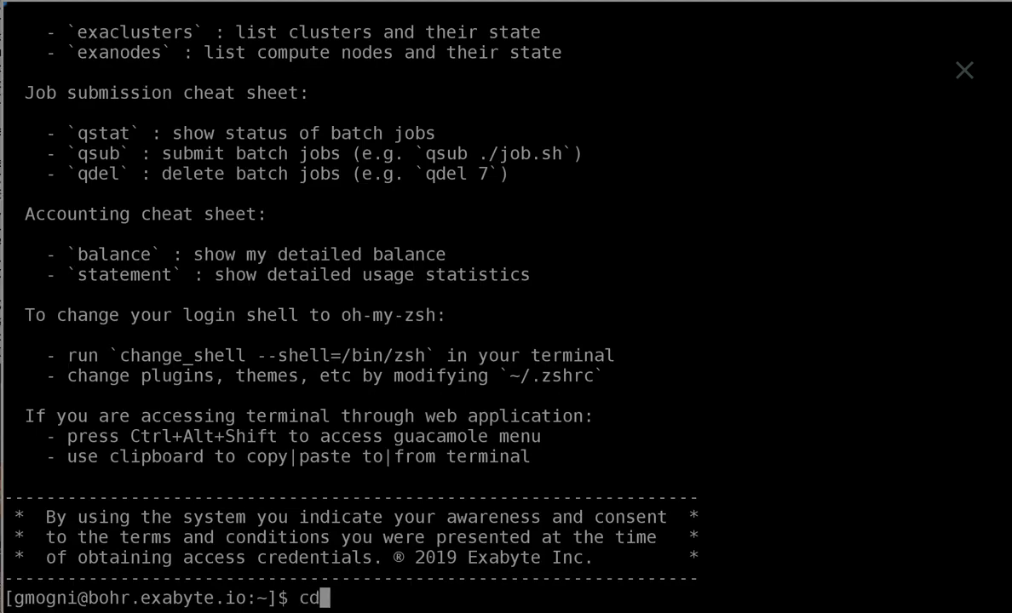
{"action": "type", "text": "clu"}
{"action": "key", "text": "Tab"}
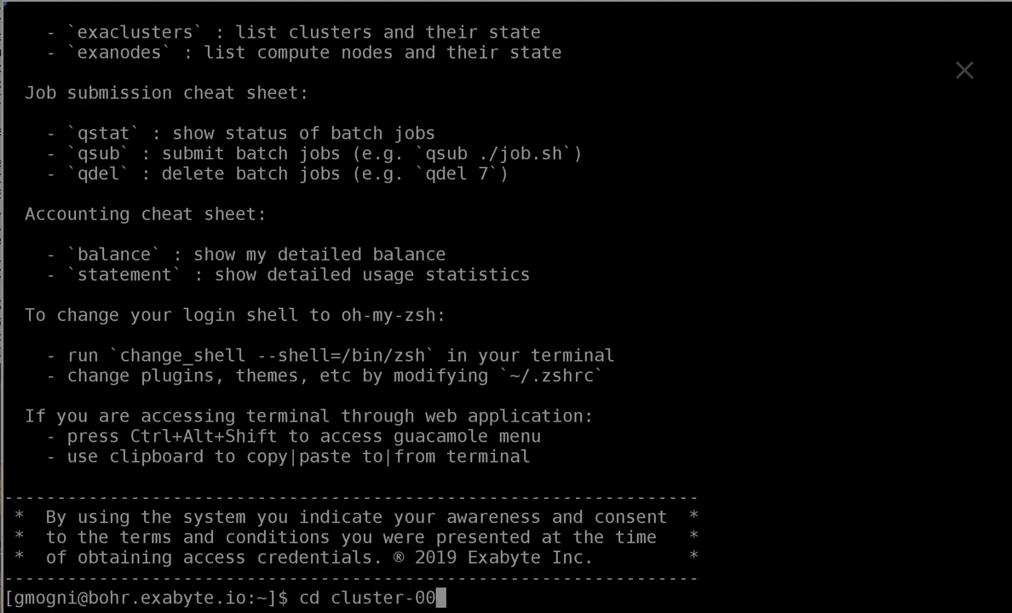
{"action": "type", "text": "1"}
{"action": "key", "text": "Tab"}
{"action": "type", "text": "da"}
{"action": "key", "text": "Tab"}
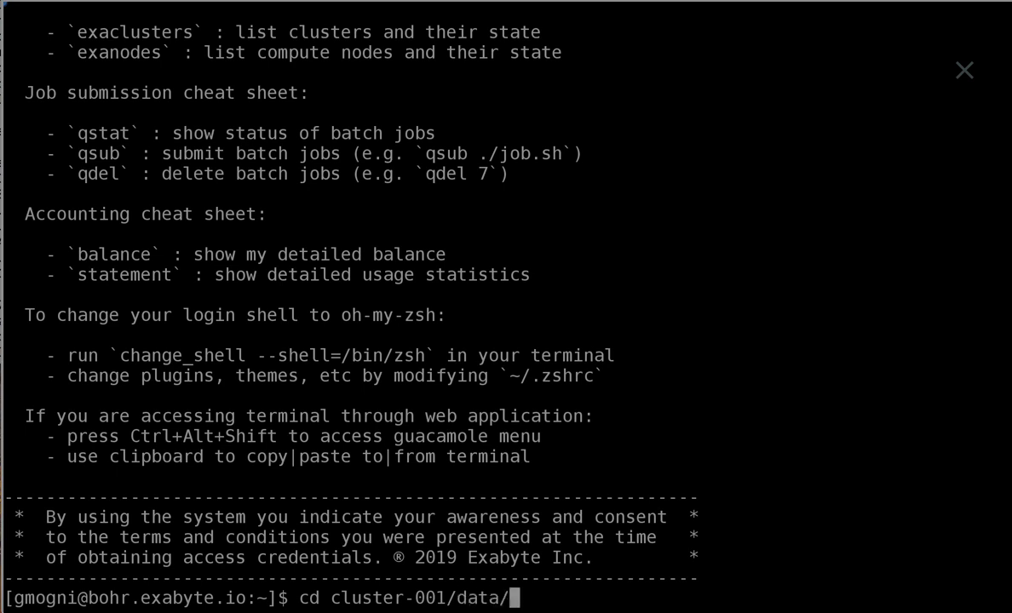
{"action": "type", "text": "gmo"}
{"action": "key", "text": "Tab"}
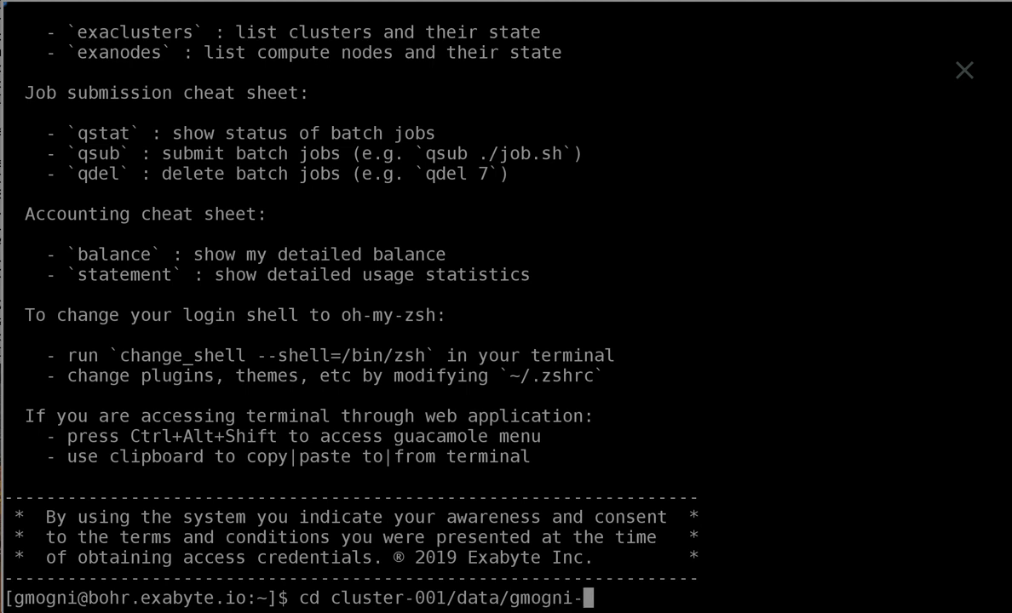
{"action": "type", "text": "de"}
{"action": "key", "text": "Tab"}
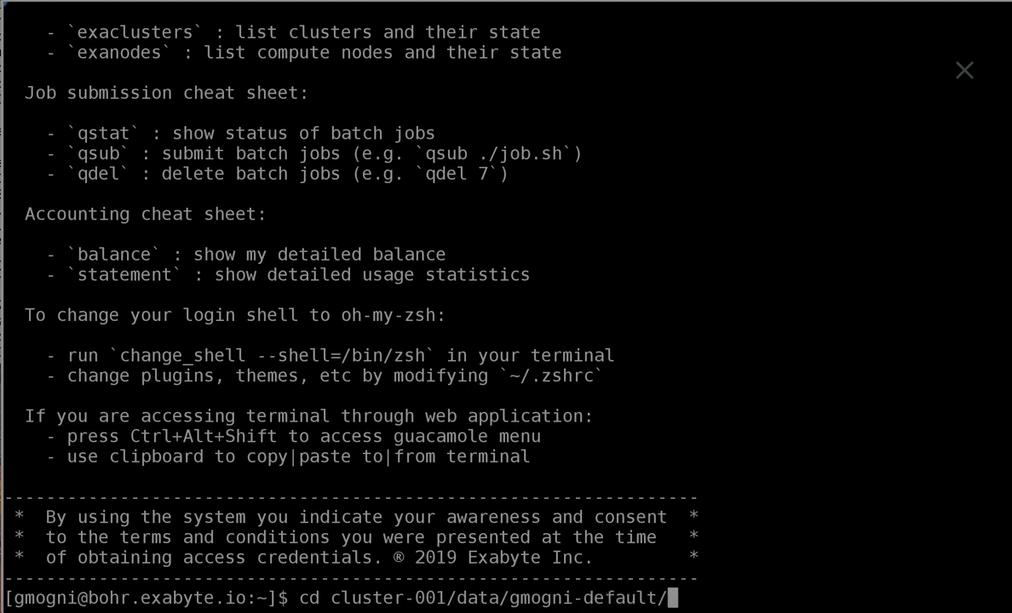
Step: Enter the copper-fermi-surface-calculation job folder and open fs.in in nano
{"action": "type", "text": "copper"}
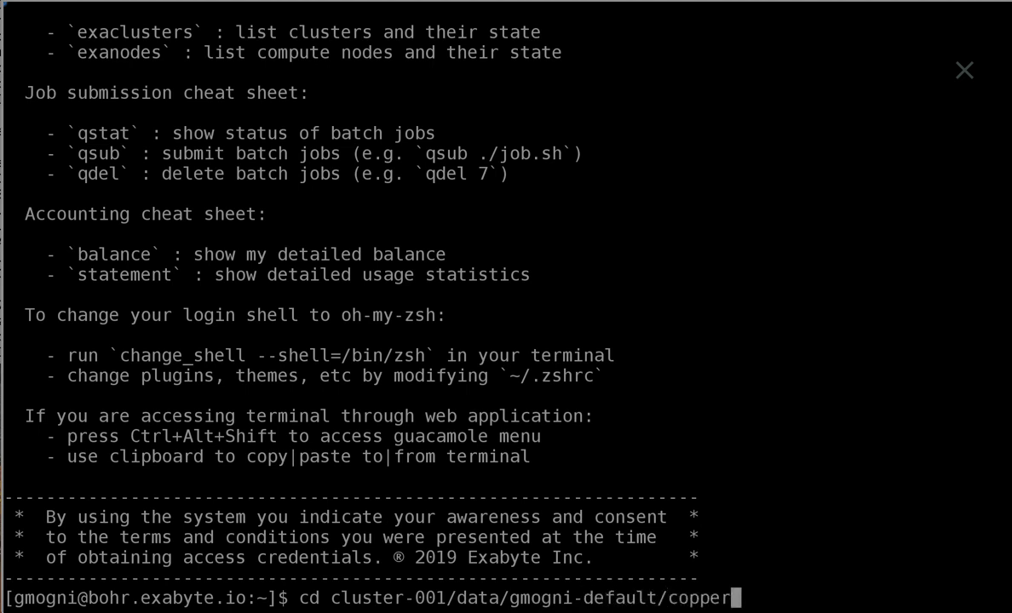
{"action": "key", "text": "Tab"}
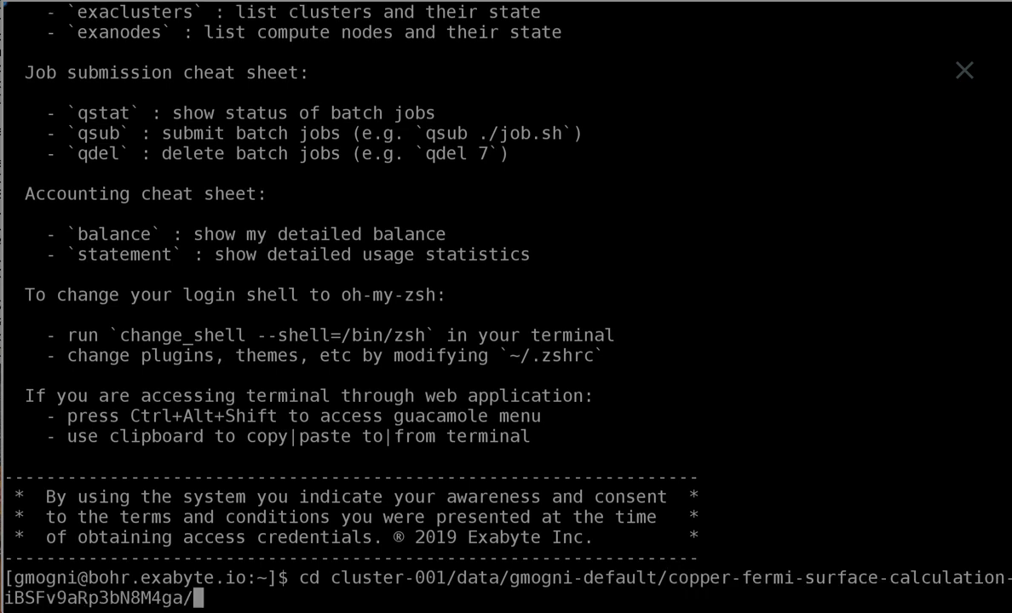
{"action": "key", "text": "Return"}
{"action": "type", "text": "nan"}
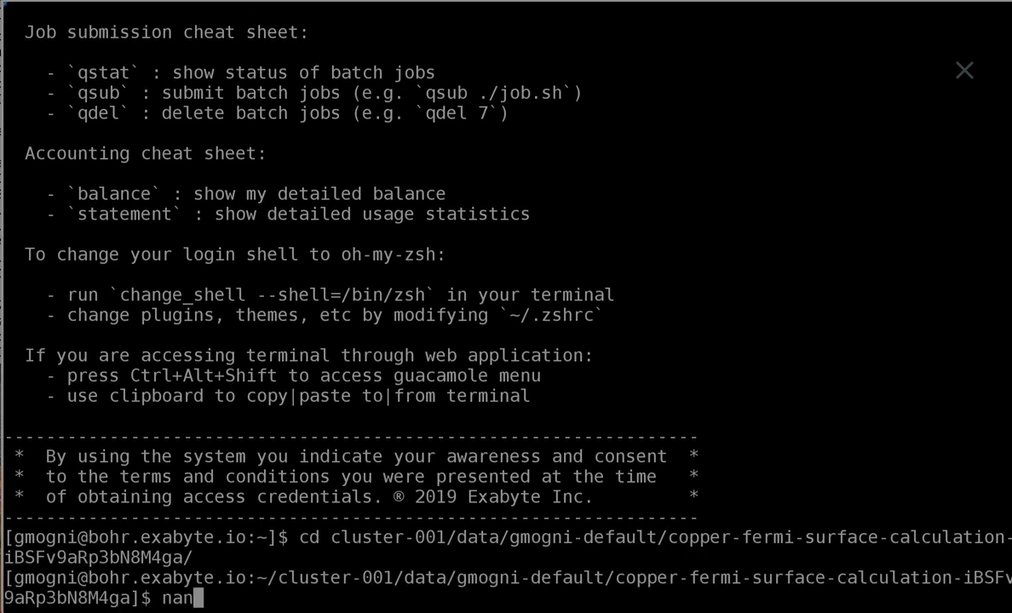
{"action": "type", "text": "o fs.in"}
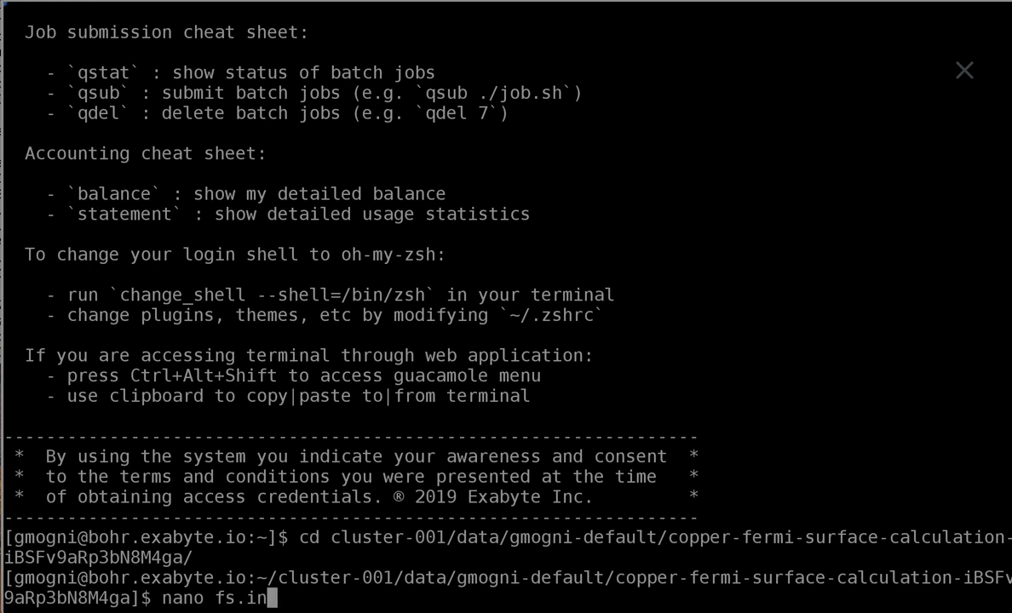
{"action": "key", "text": "Return"}
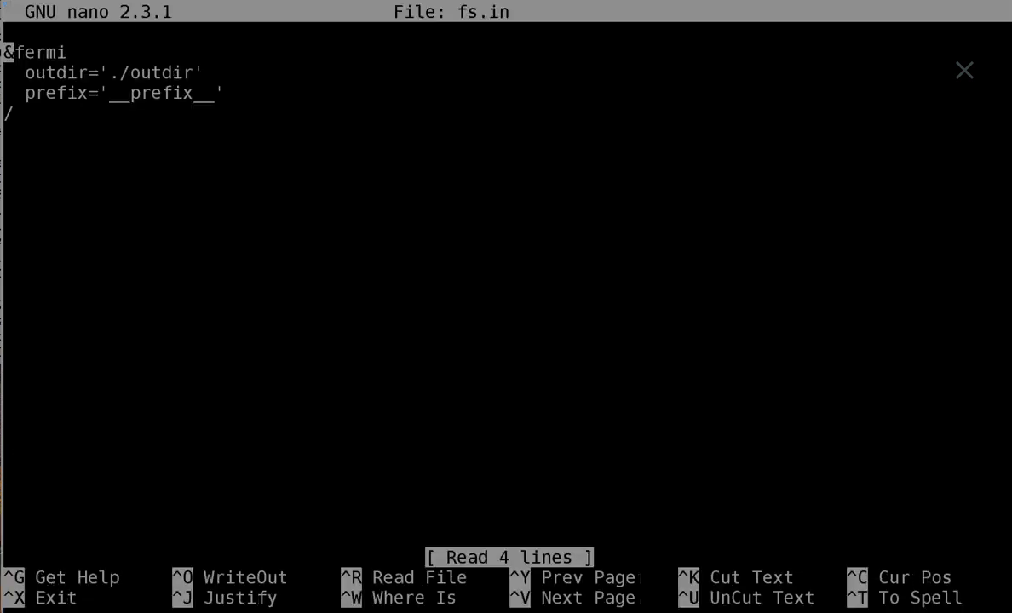
Step: Exit nano and load the espresso/540-i-174-impi-044 module
{"action": "key", "text": "ctrl+x"}
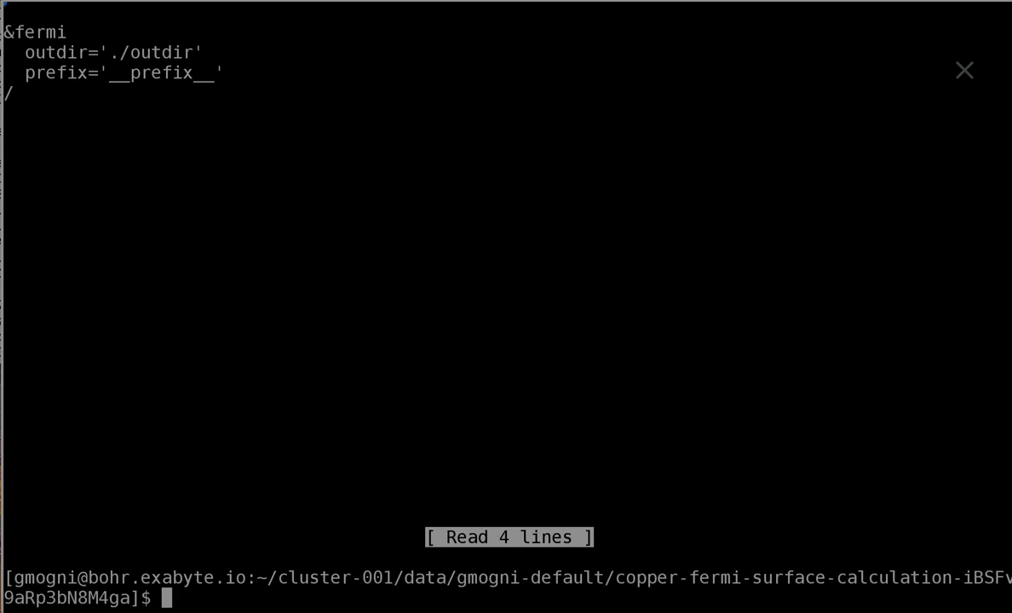
{"action": "type", "text": "mod"}
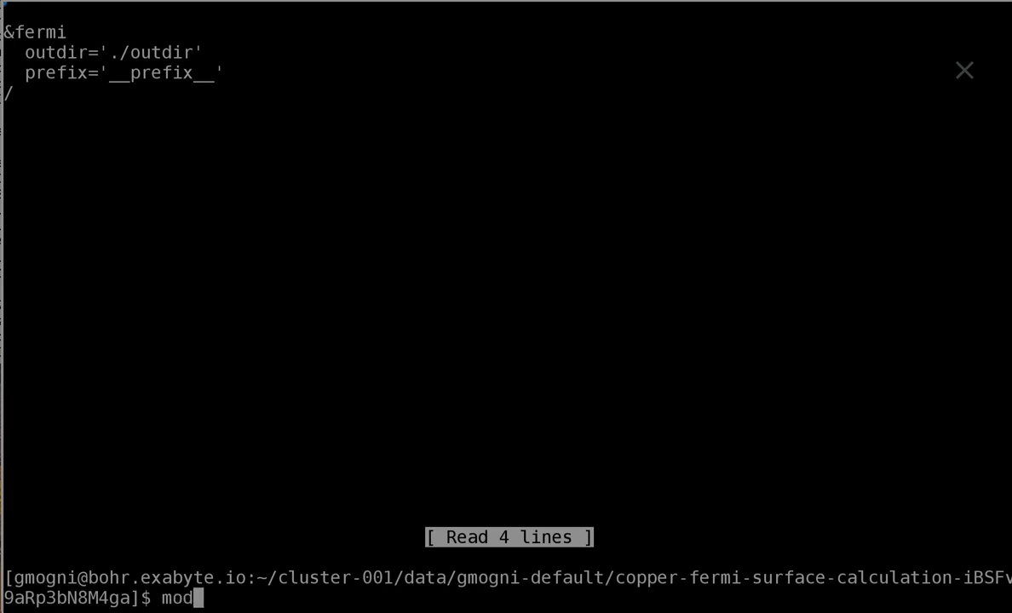
{"action": "type", "text": "ule load espresso"}
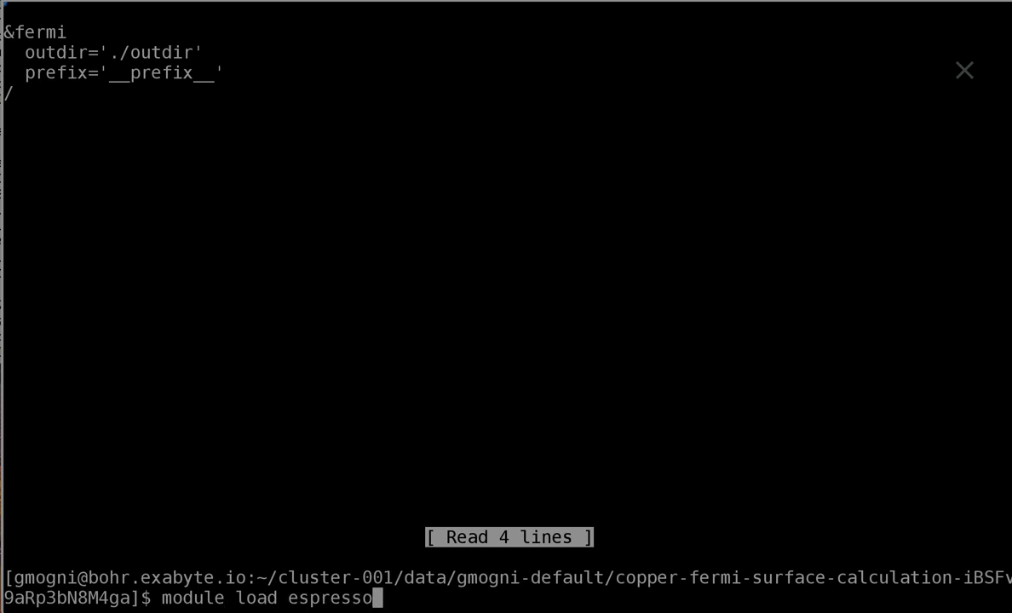
{"action": "type", "text": "/540"}
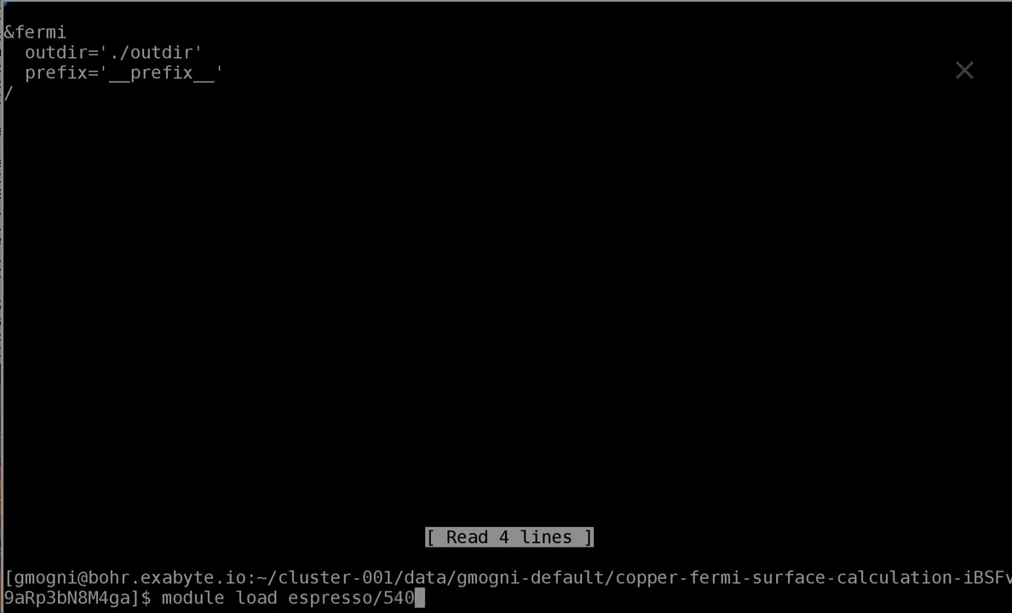
{"action": "type", "text": "-"}
{"action": "key", "text": "Tab"}
{"action": "key", "text": "Return"}
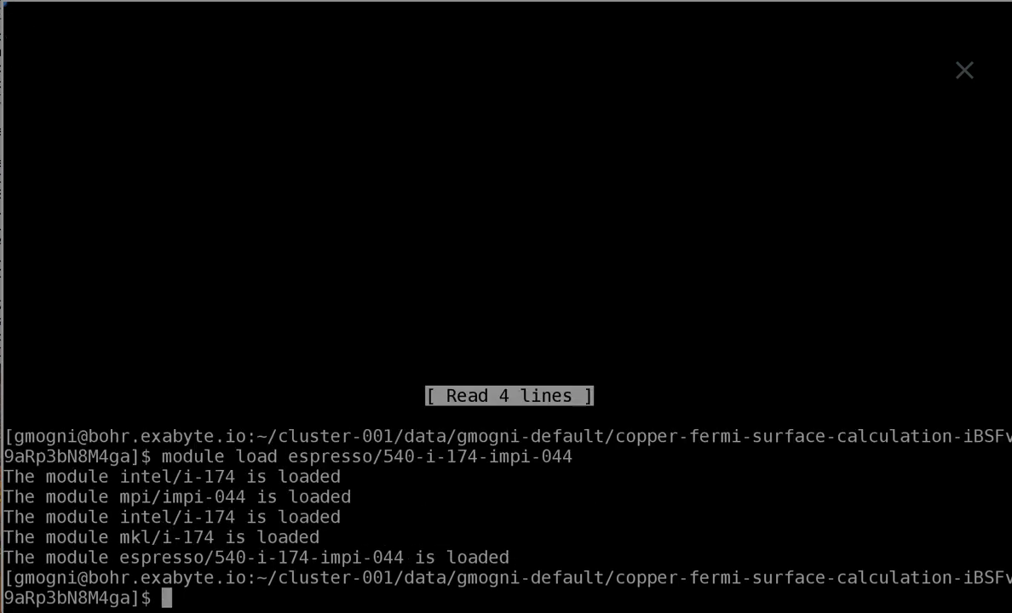
Step: Run fs.x < fs.in and confirm __prefix___fs.bxsf appears in the folder listing
{"action": "type", "text": "fs.x < "}
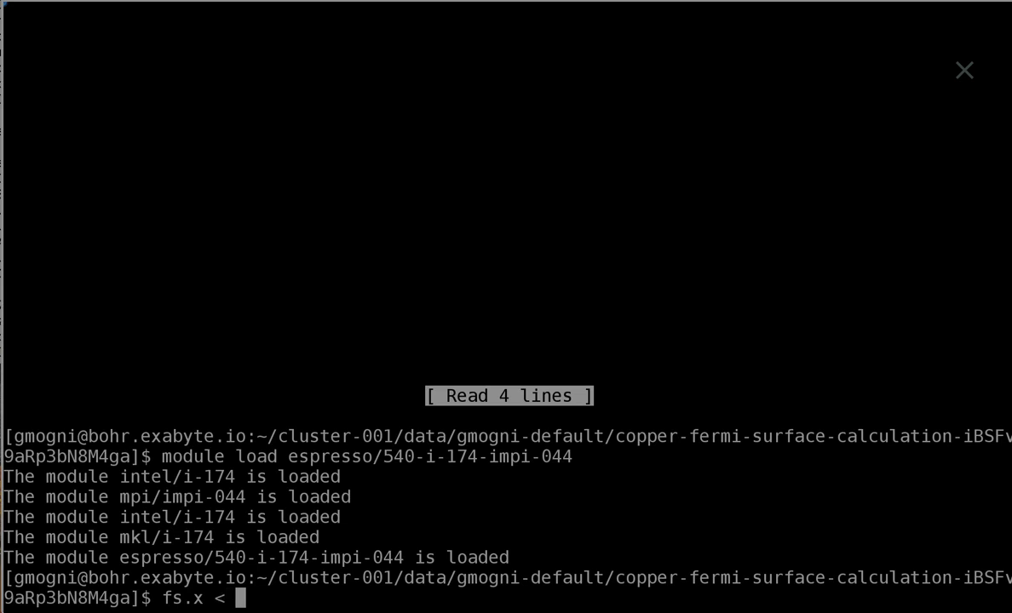
{"action": "type", "text": "fs.in"}
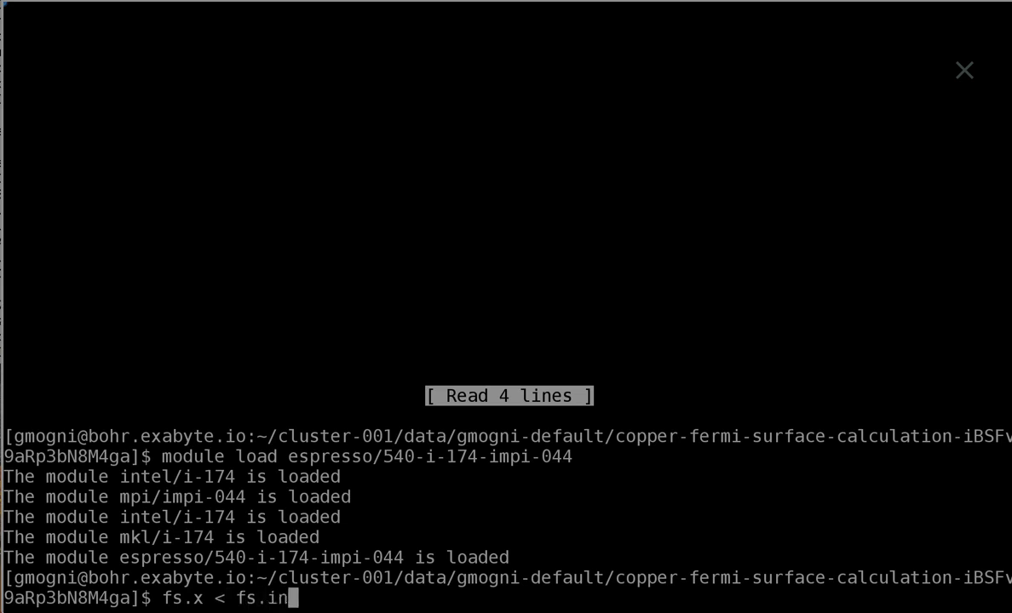
{"action": "key", "text": "Return"}
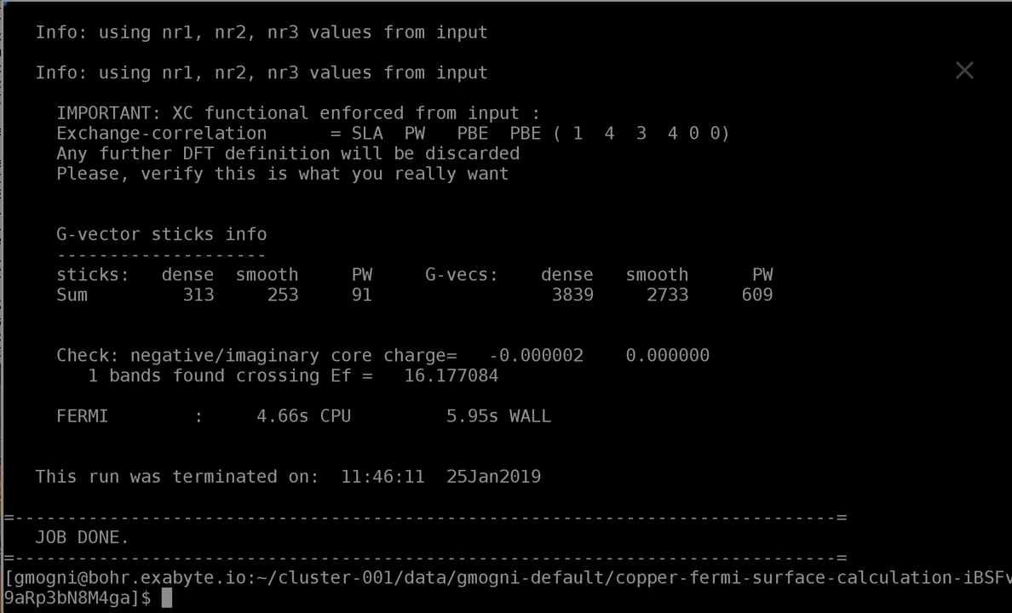
{"action": "type", "text": "ls"}
{"action": "key", "text": "Return"}
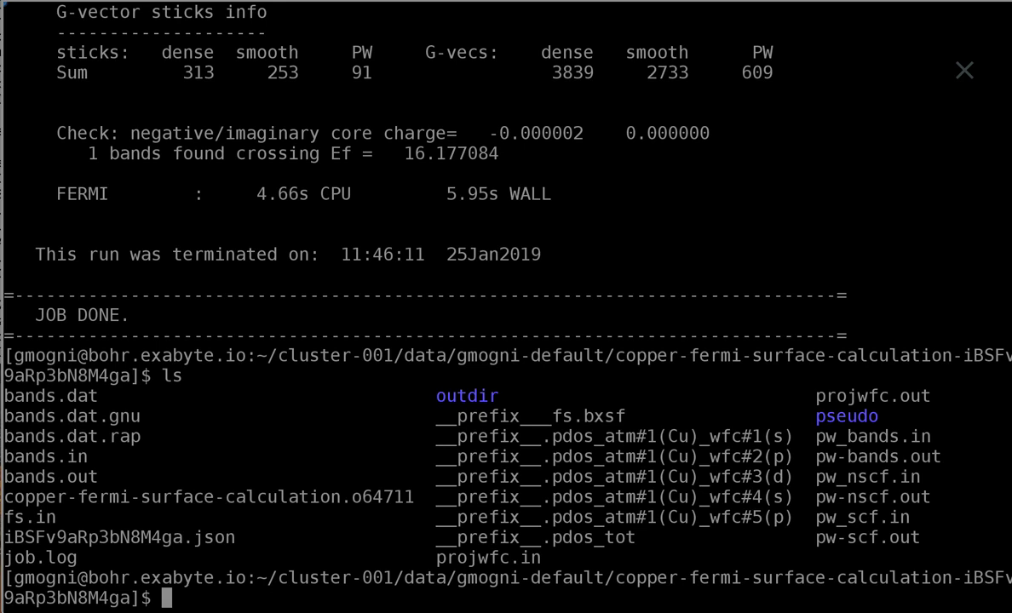
{"action": "left_click_drag", "start_coordinate": [425, 416], "coordinate": [635, 416]}
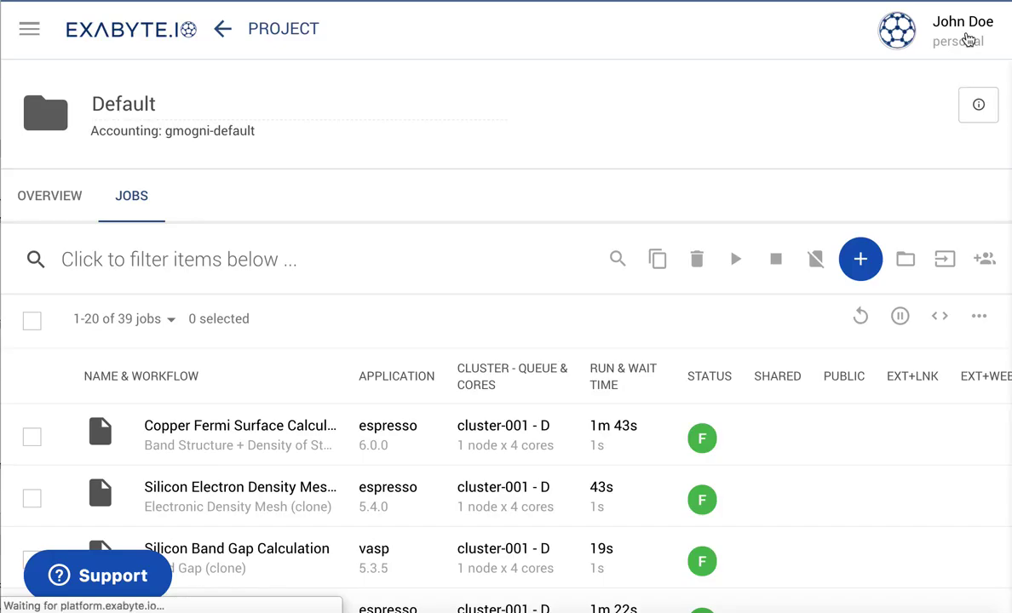
Step: Start a Remote Desktop session from the account menu
{"action": "left_click", "coordinate": [967, 40]}
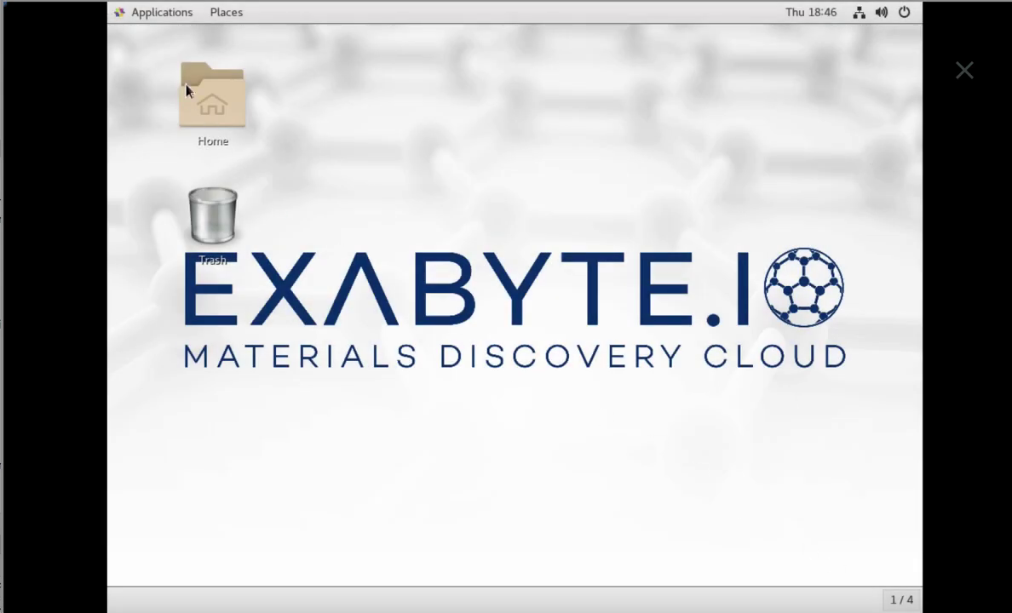
Step: Launch XCRYSDEN-1.5.60 from the Applications menu's Other category
{"action": "left_click", "coordinate": [162, 14]}
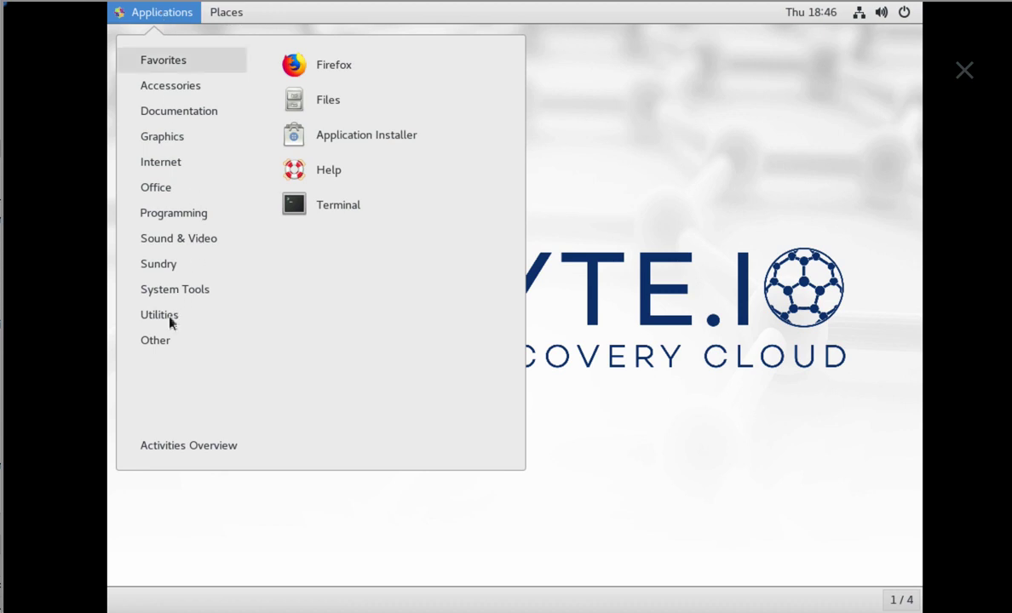
{"action": "mouse_move", "coordinate": [164, 341]}
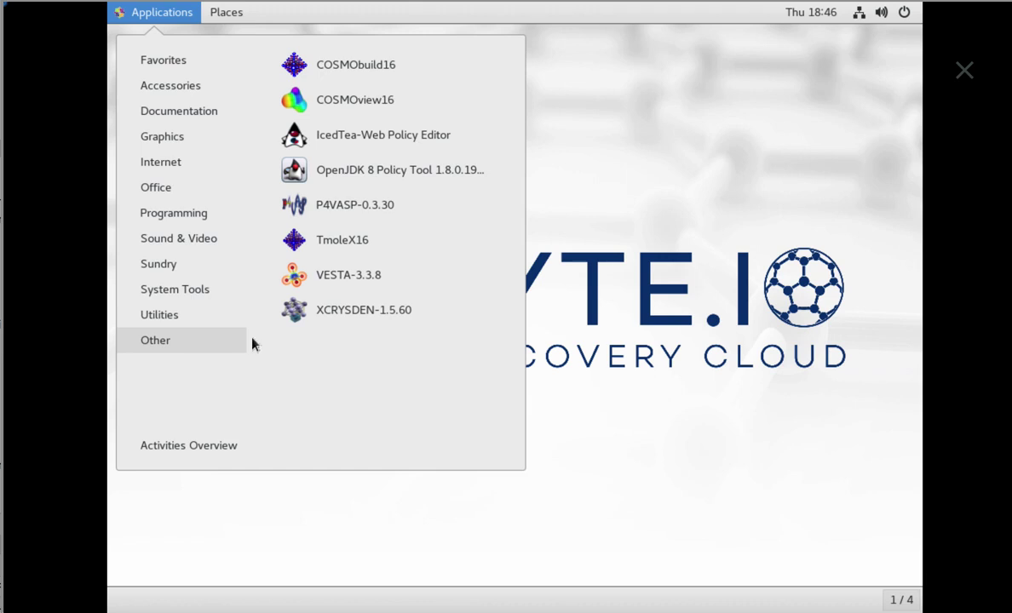
{"action": "left_click", "coordinate": [335, 311]}
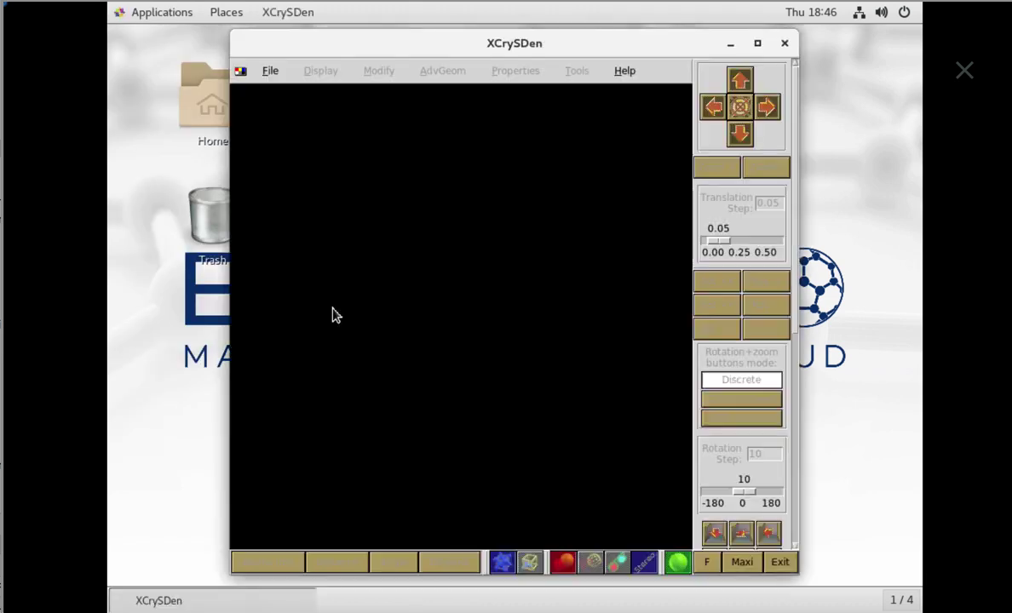
Step: Choose File > Open Structure > Open BXSF (Fermi Surface Files) in XCrySDen
{"action": "left_click", "coordinate": [263, 75]}
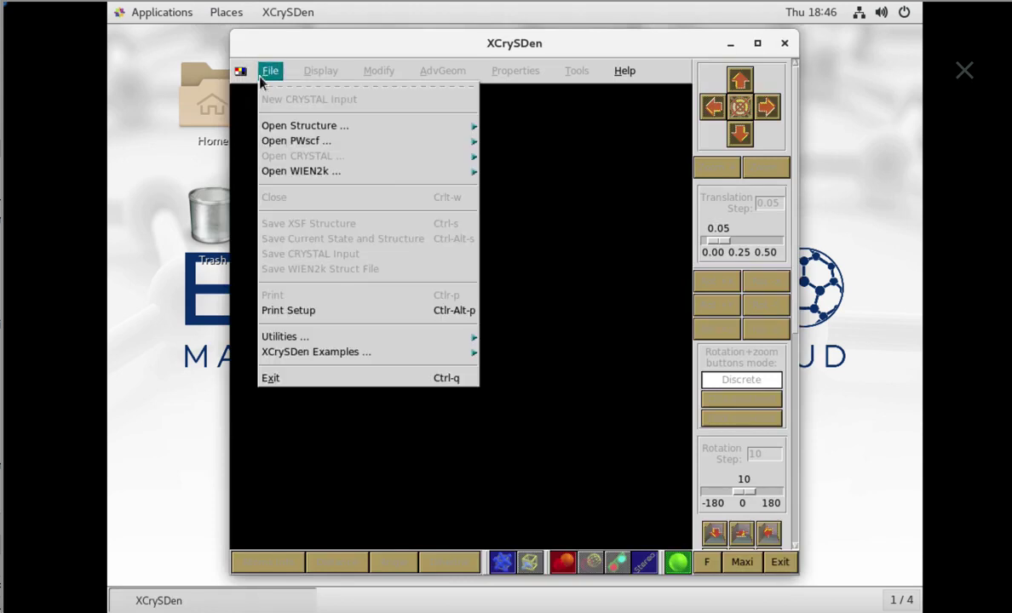
{"action": "key", "text": "Down"}
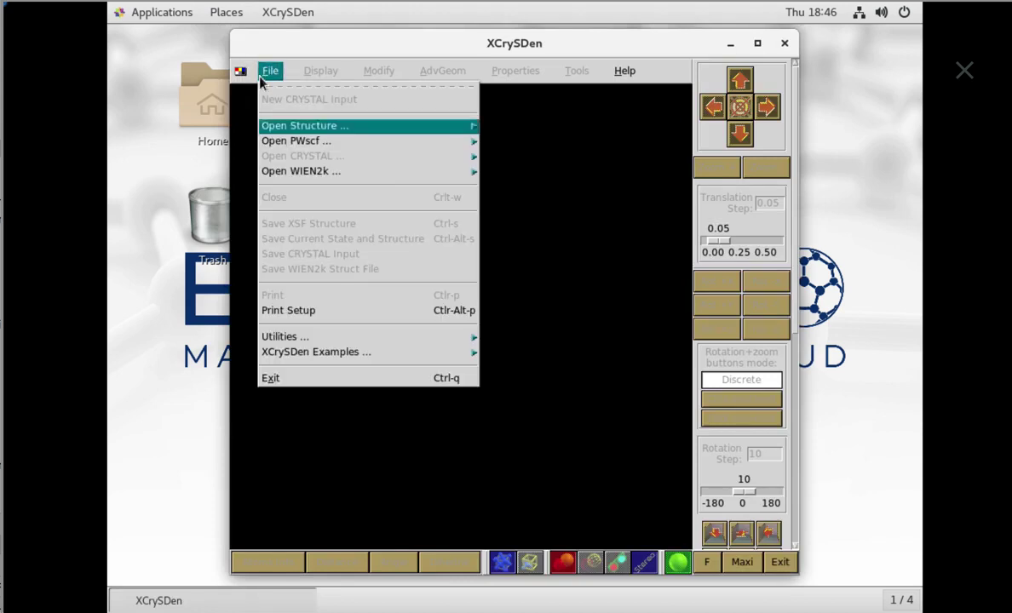
{"action": "left_click", "coordinate": [266, 127]}
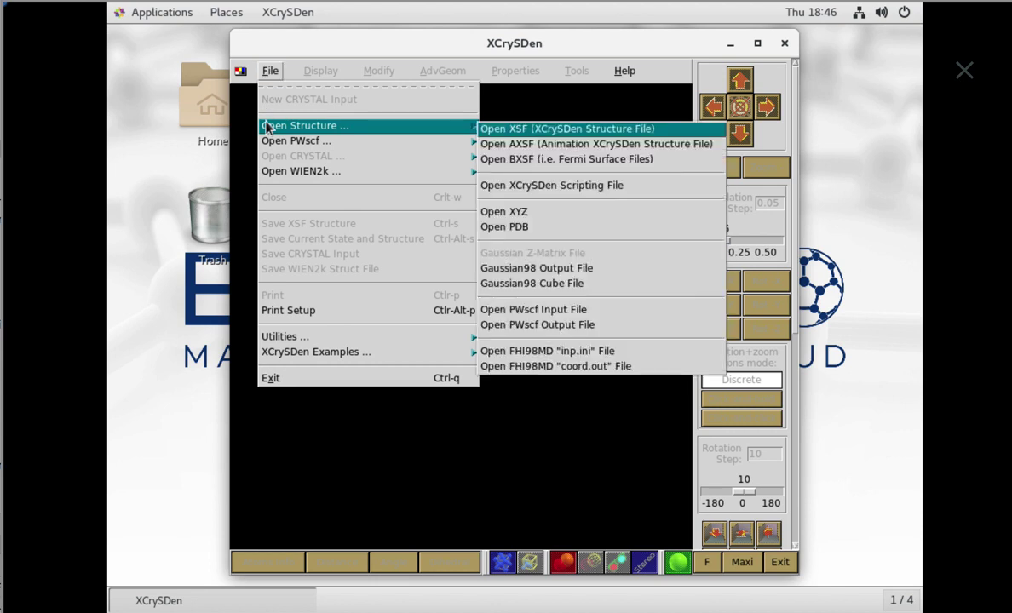
{"action": "left_click", "coordinate": [533, 161]}
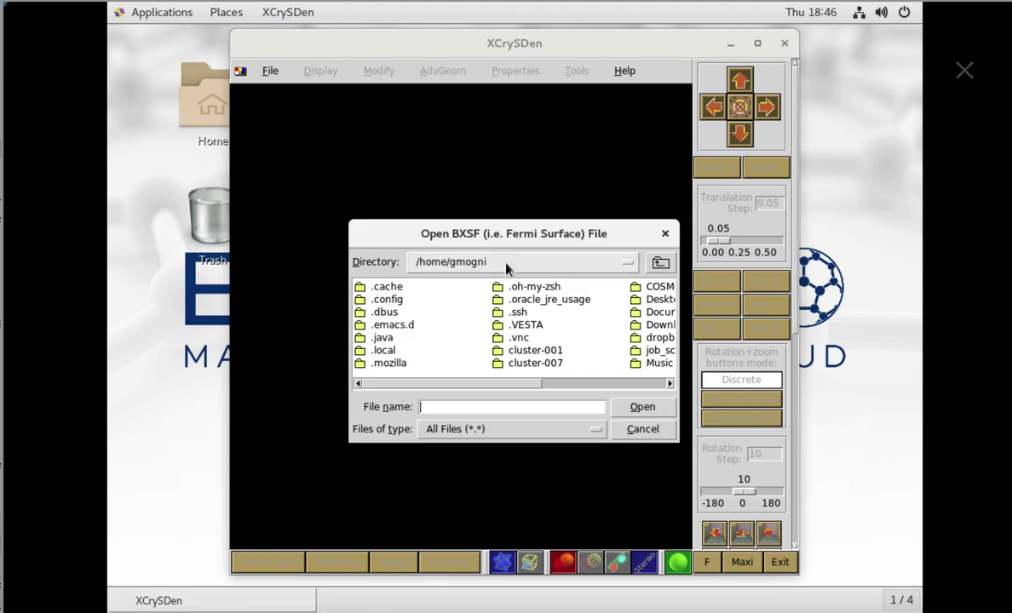
Step: Open __prefix___fs.bxsf from cluster-001/data/default project/copper-fermi-surface-calculation in the Open BXSF dialog
{"action": "left_click", "coordinate": [415, 384]}
{"action": "left_click_drag", "start_coordinate": [415, 383], "coordinate": [438, 382]}
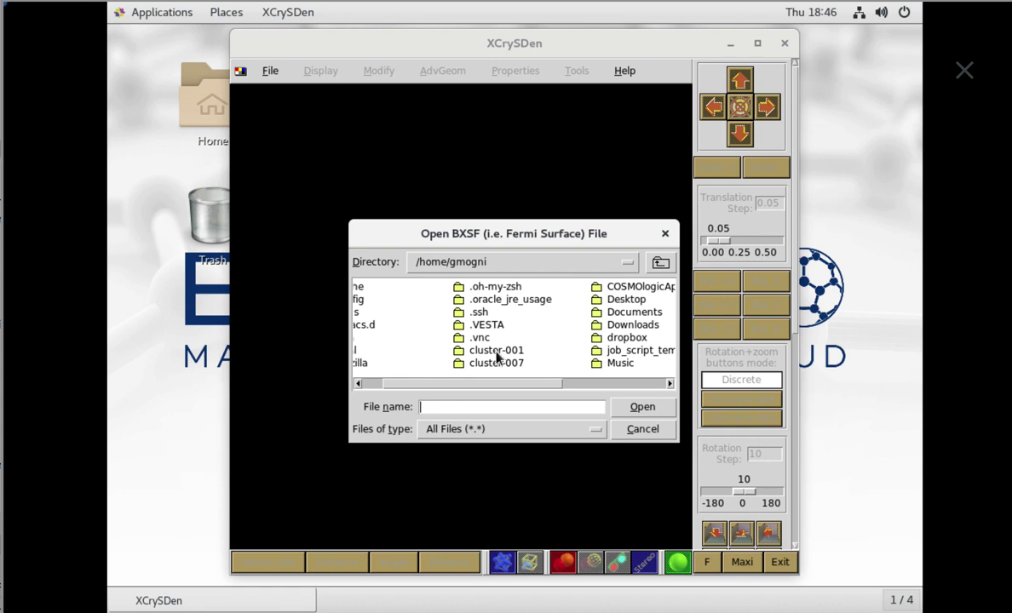
{"action": "double_click", "coordinate": [496, 354]}
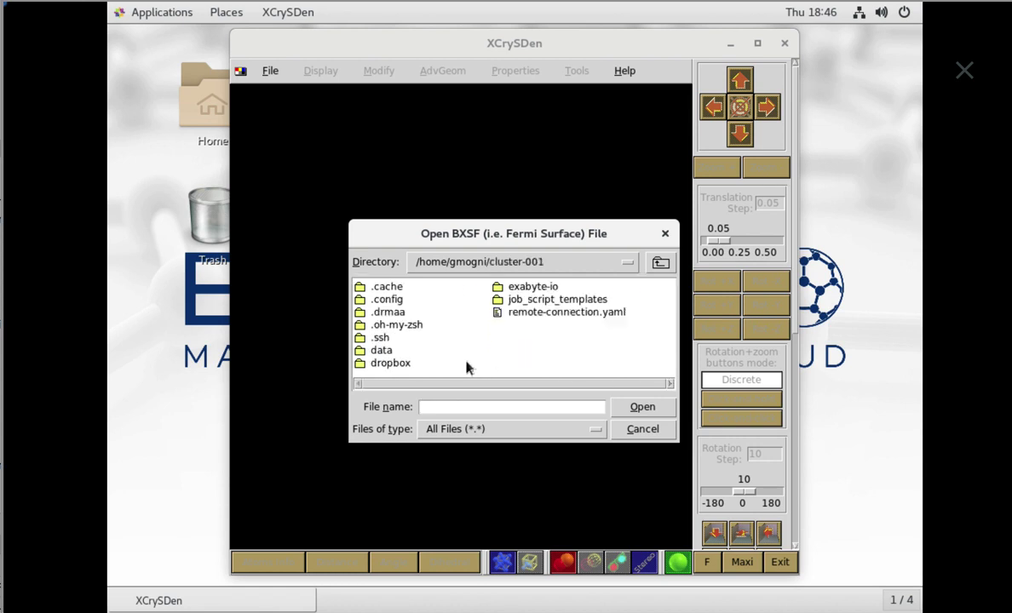
{"action": "double_click", "coordinate": [381, 350]}
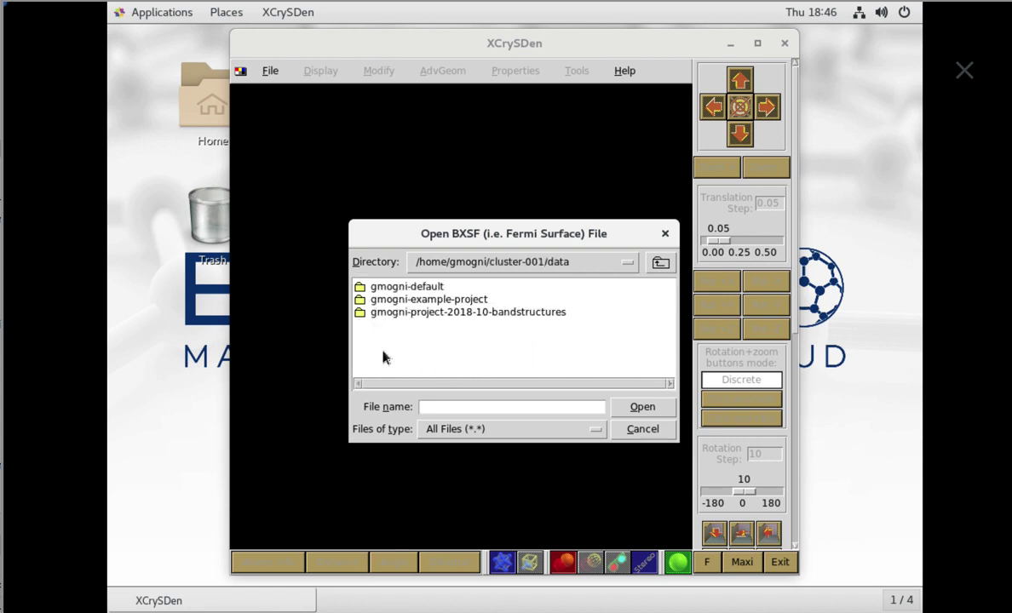
{"action": "left_click", "coordinate": [408, 290]}
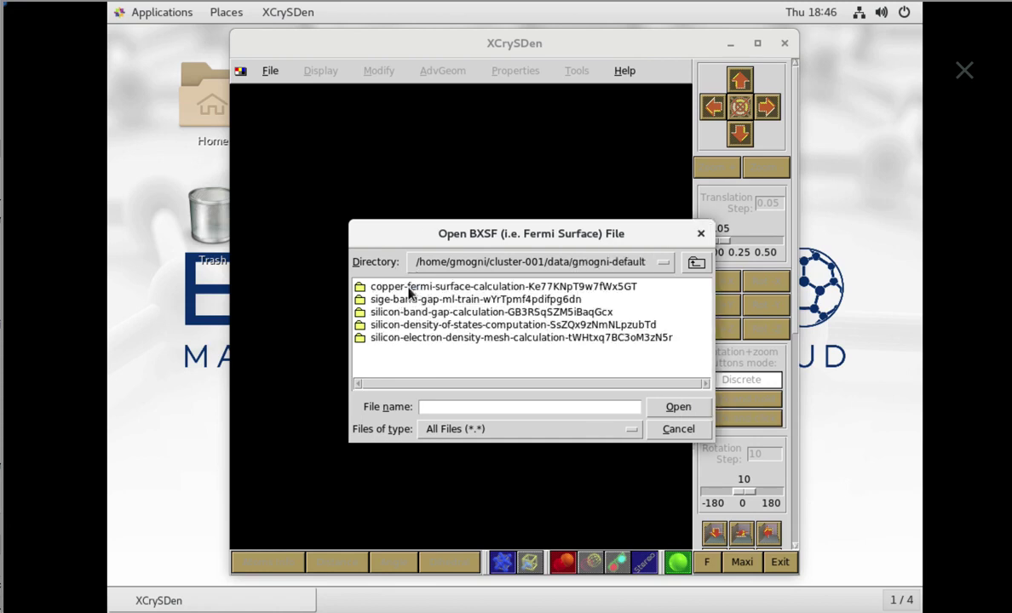
{"action": "double_click", "coordinate": [409, 287]}
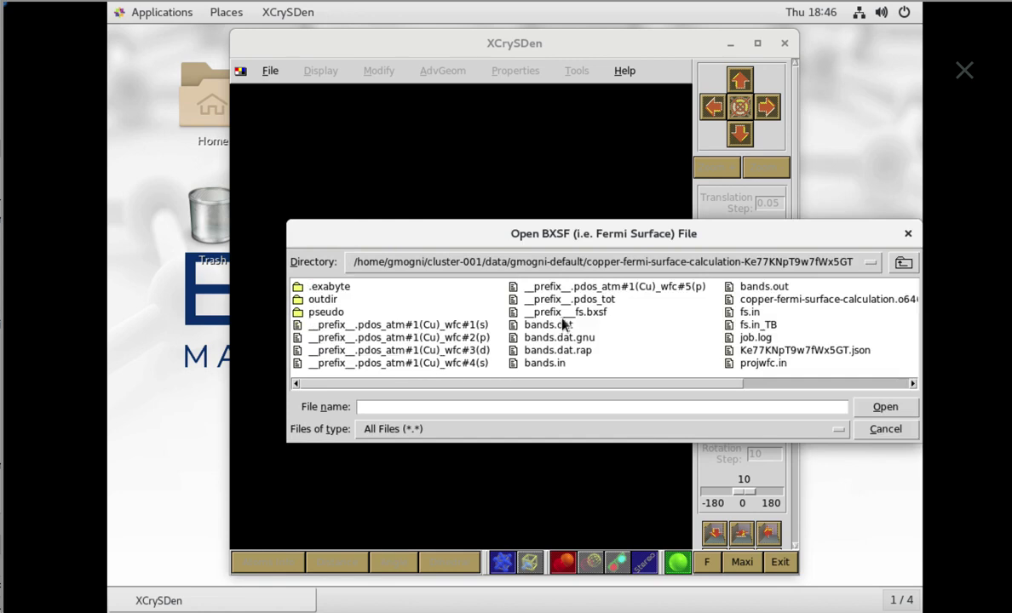
{"action": "left_click", "coordinate": [553, 312]}
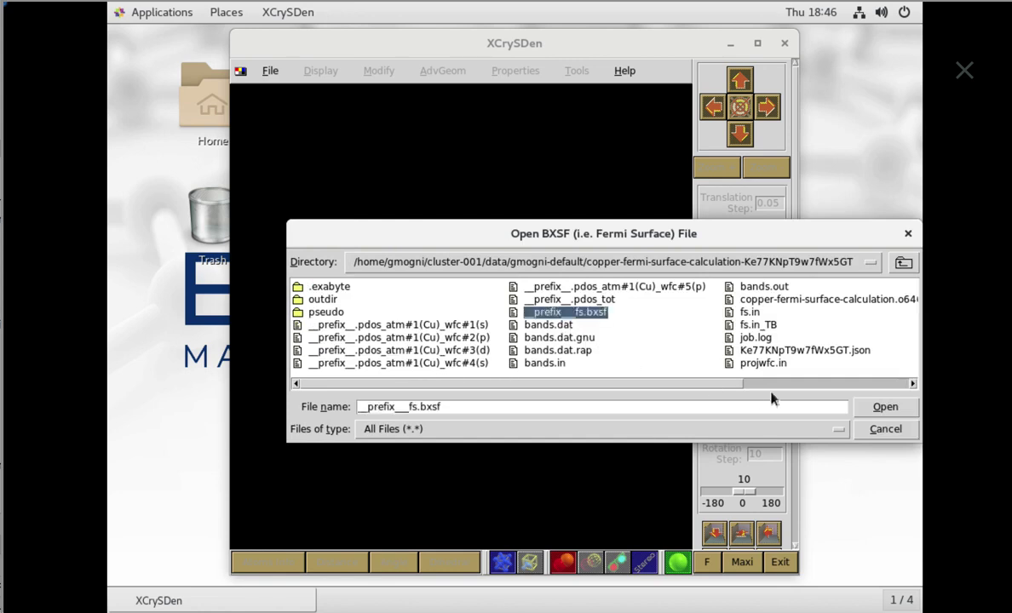
{"action": "left_click", "coordinate": [884, 407]}
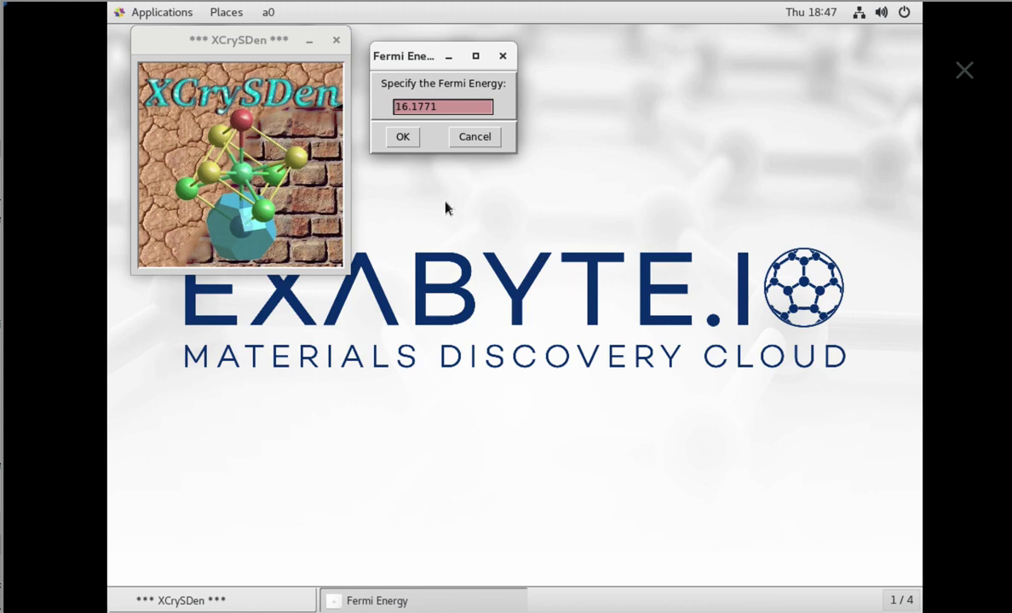
Step: Accept Fermi energy 16.1771 and draw the Fermi surface for band number 1 only
{"action": "left_click", "coordinate": [397, 142]}
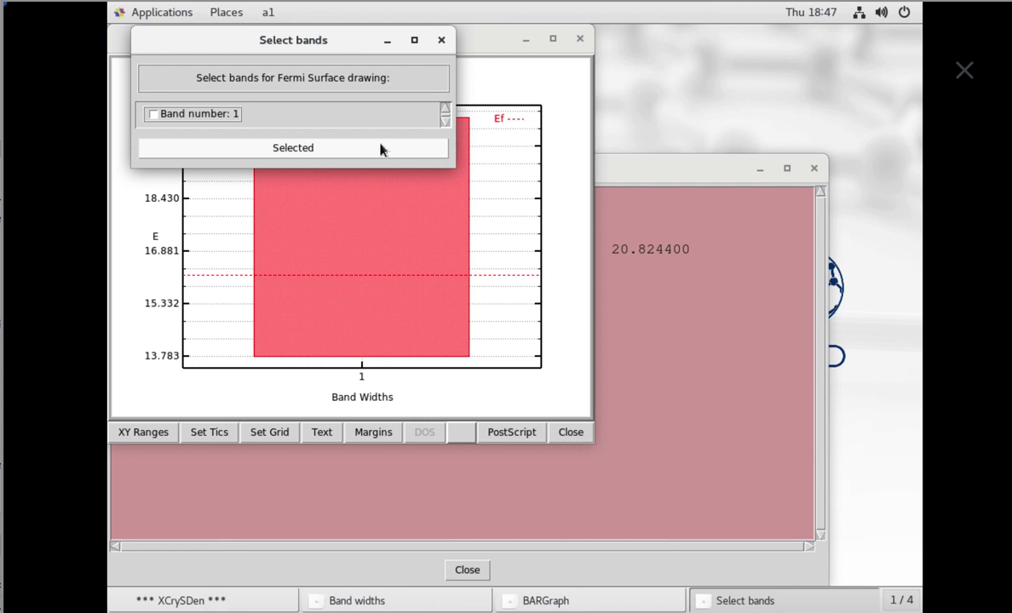
{"action": "left_click", "coordinate": [195, 115]}
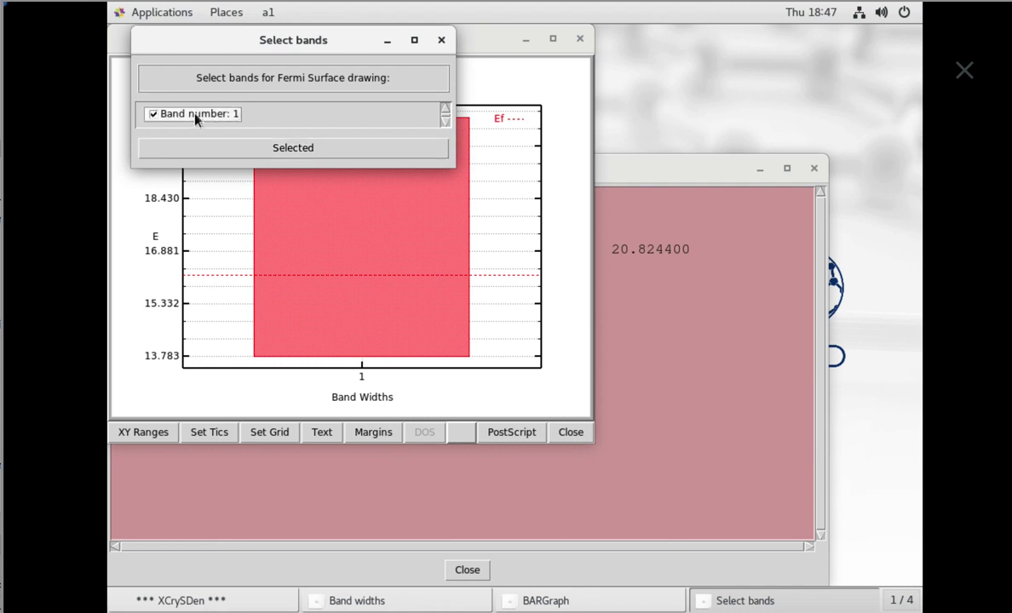
{"action": "left_click", "coordinate": [237, 153]}
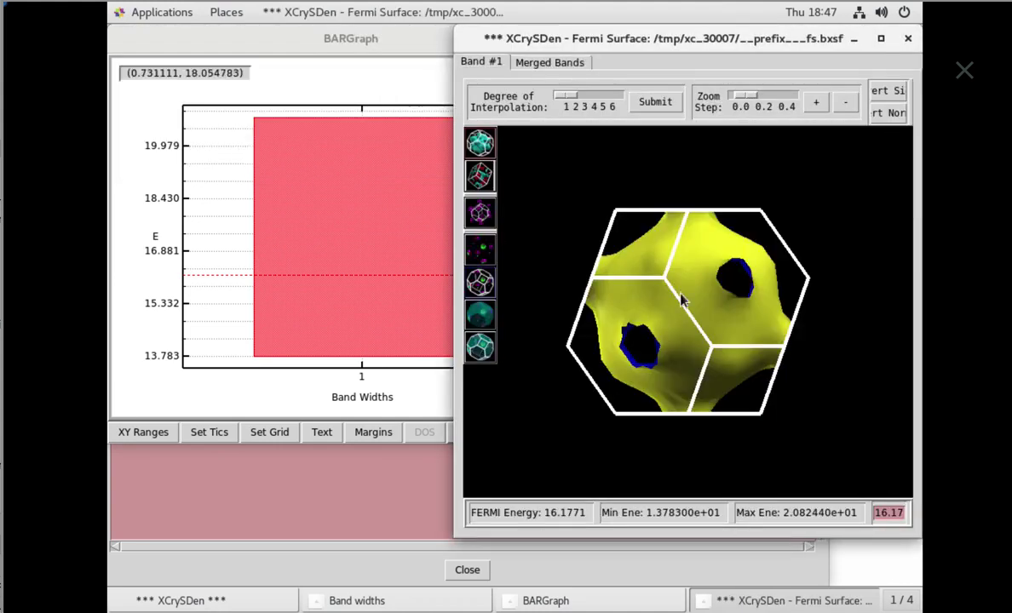
Step: Maximize the Fermi Surface window and zoom in on the yellow band 1 surface
{"action": "left_click", "coordinate": [880, 40]}
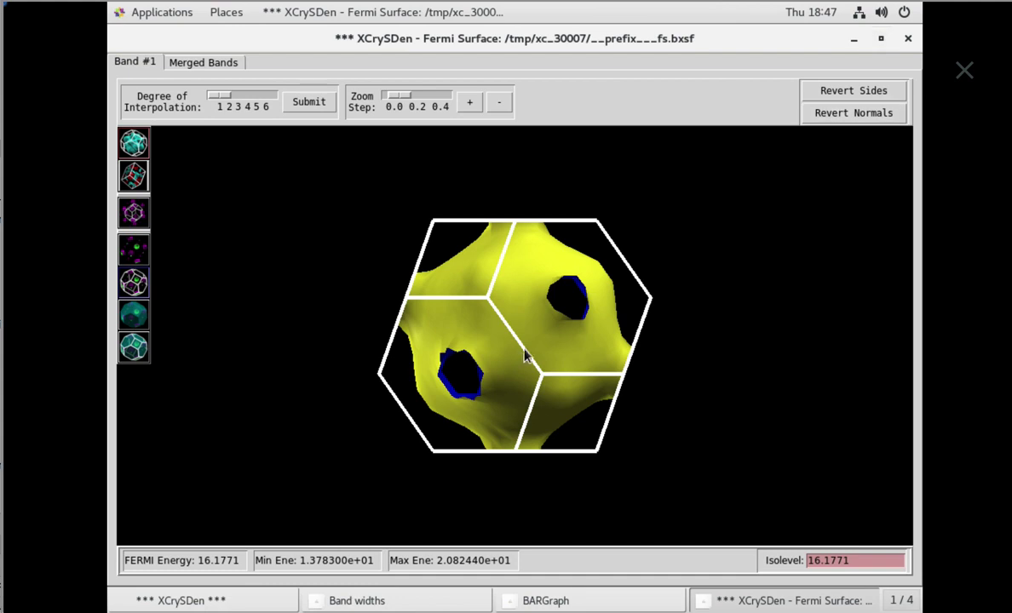
{"action": "scroll", "coordinate": [525, 358], "scroll_direction": "up", "scroll_amount": 1}
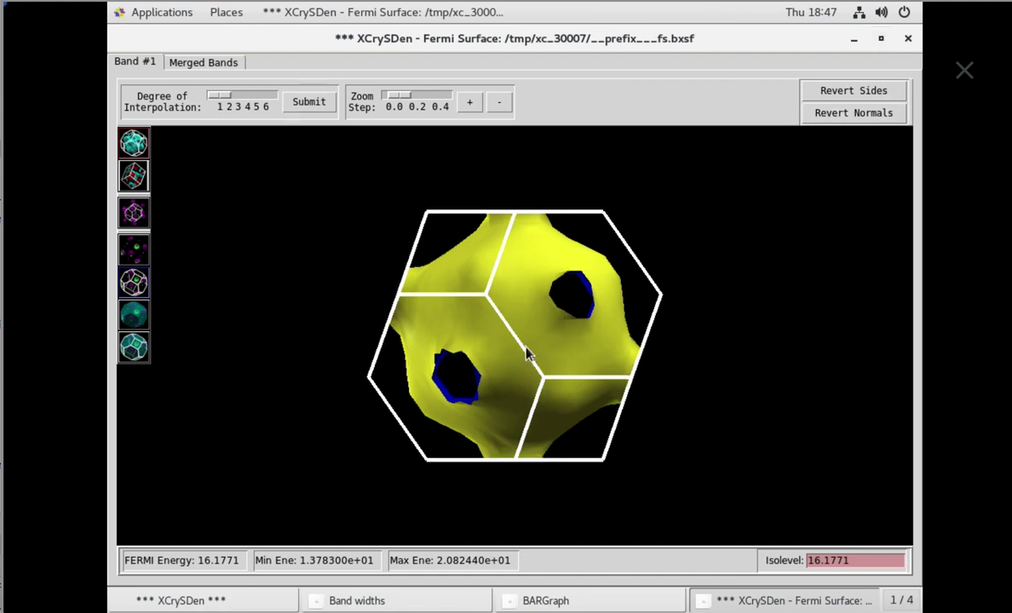